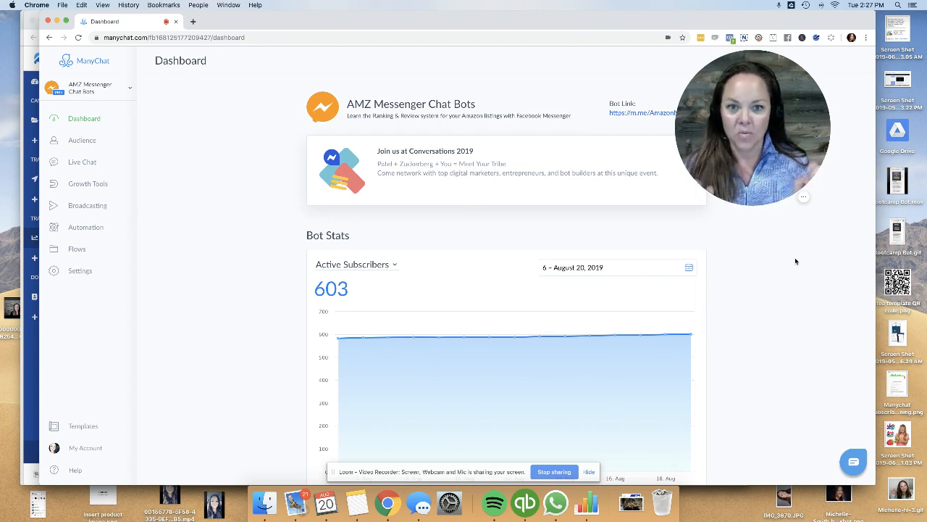
Generate an invitation link for a new team member with the Live Chat Agent role in the bot's user settings, and close the invitation.
drag(793, 67, 835, 67)
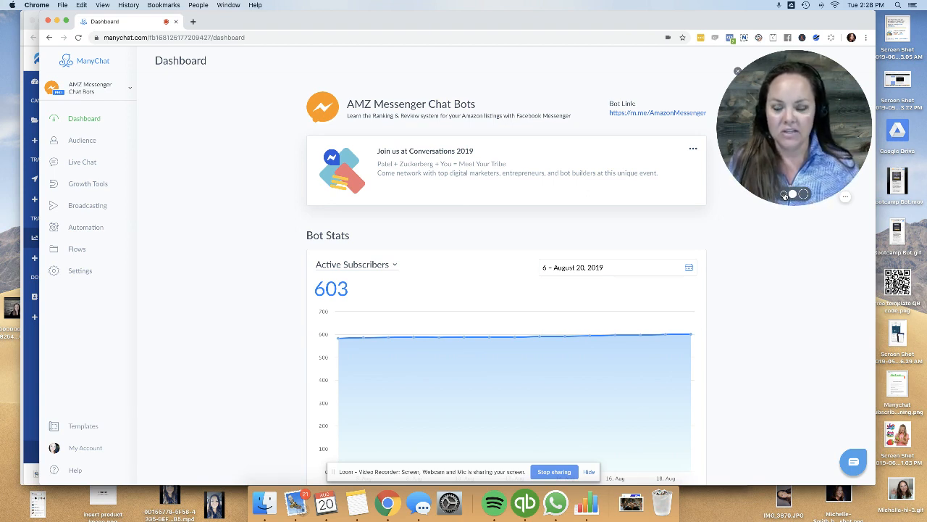
click(78, 271)
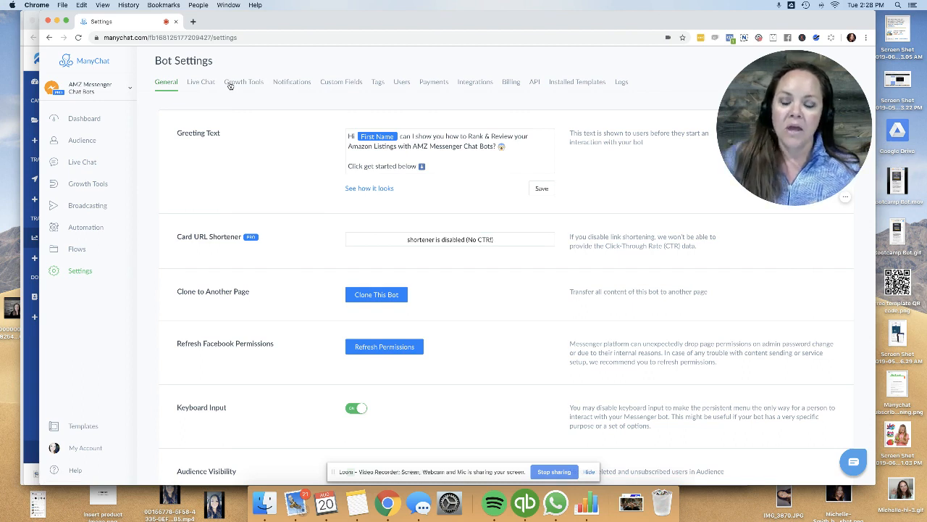
click(403, 83)
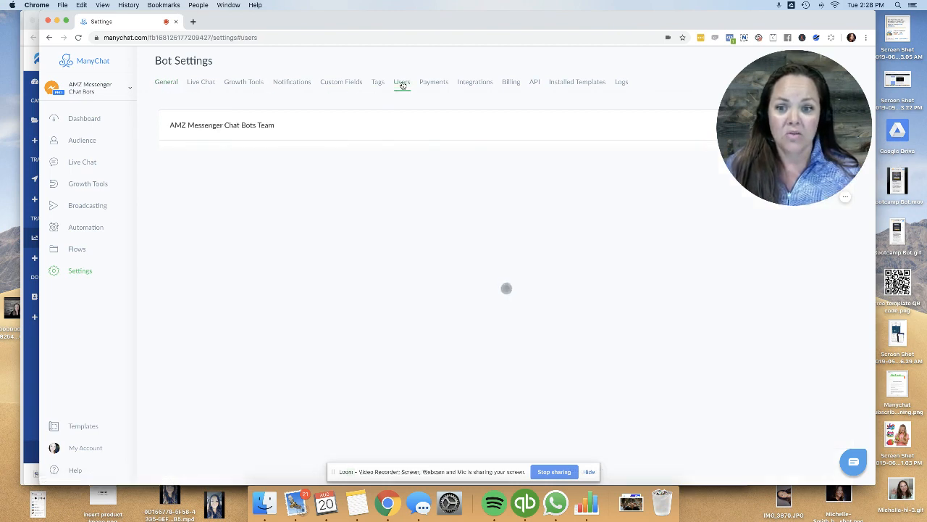
click(786, 195)
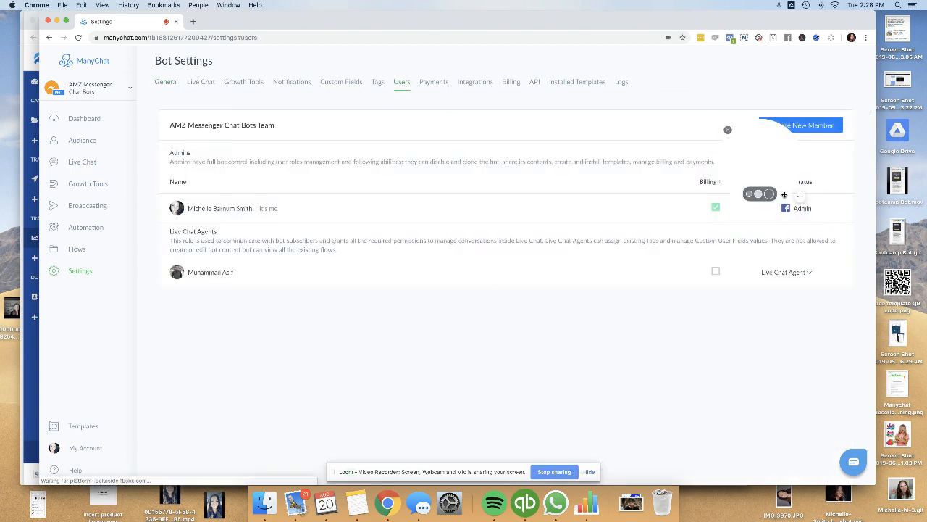
drag(745, 147, 65, 52)
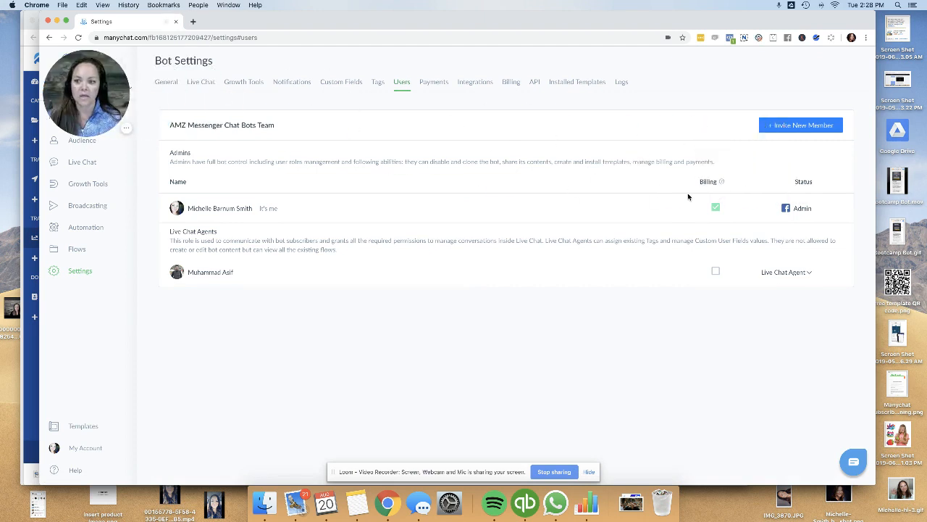
click(786, 126)
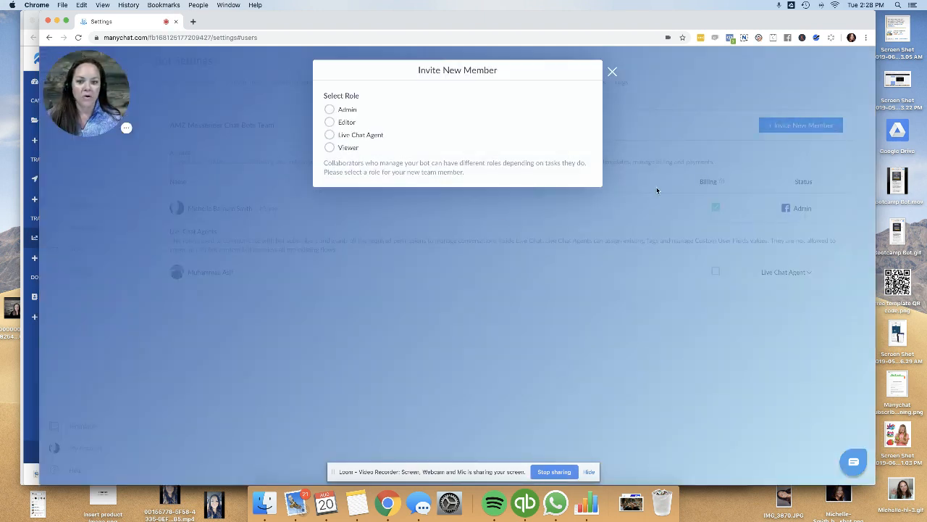
click(351, 136)
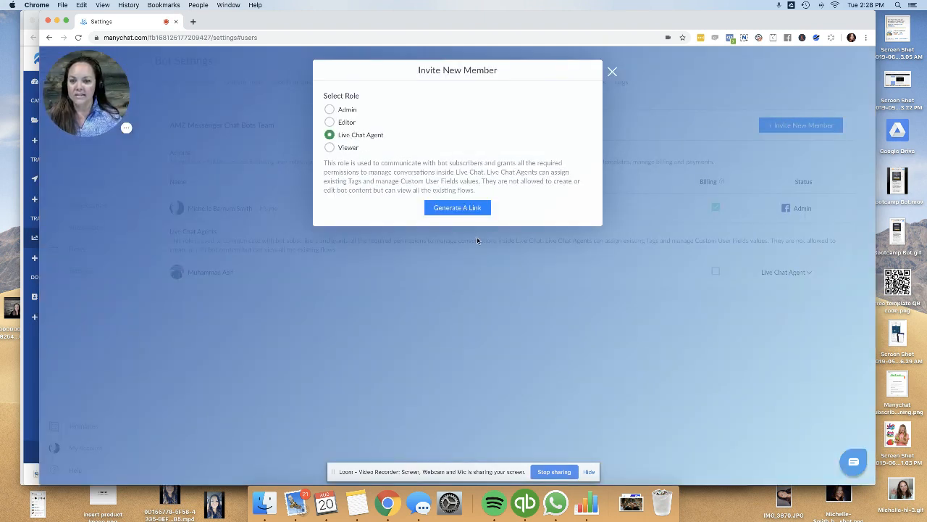
click(462, 210)
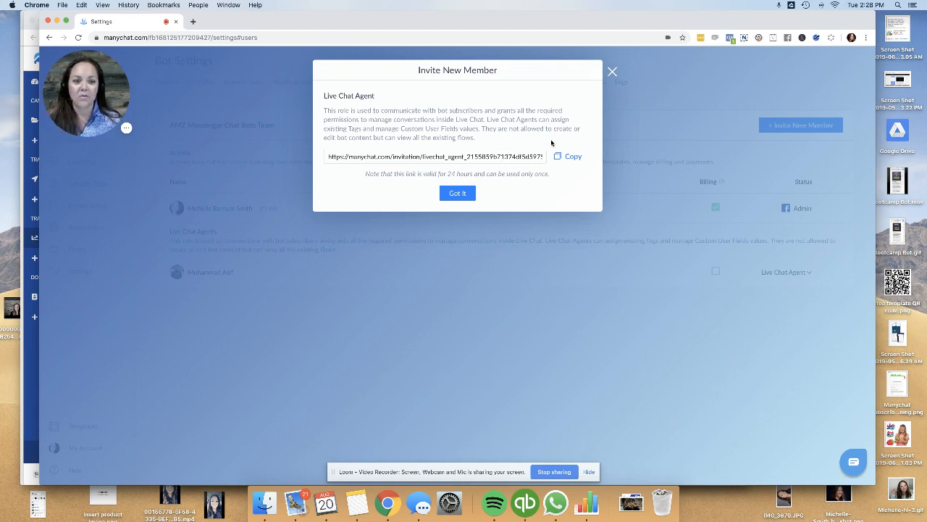
click(611, 71)
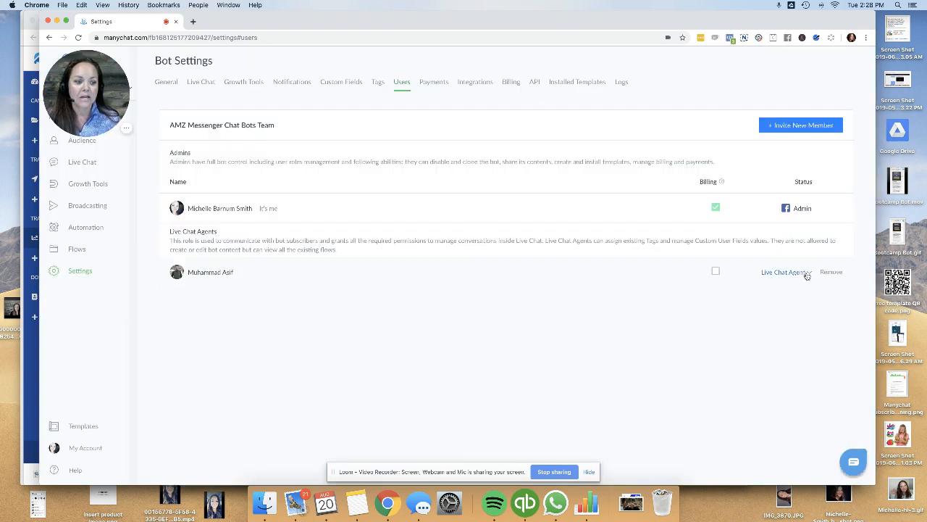
View the role options available for the existing live chat agent in the team list.
click(807, 273)
click(649, 381)
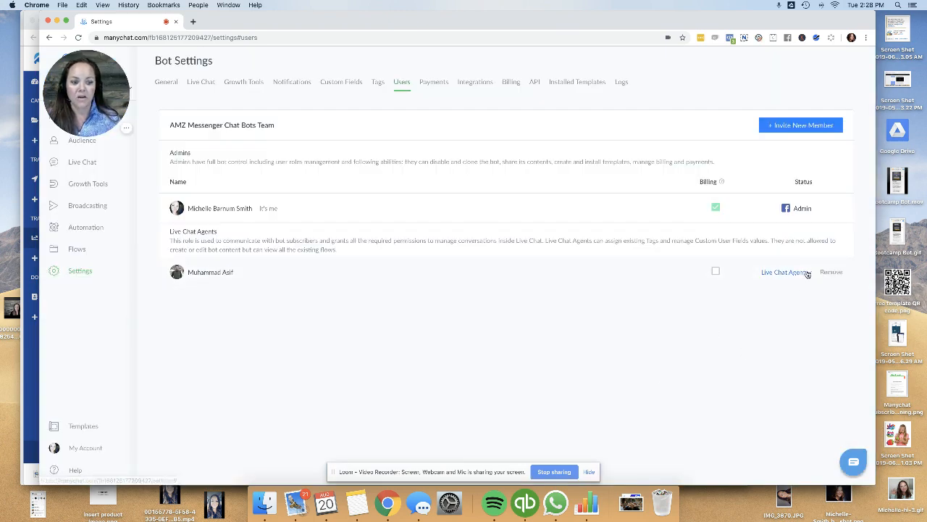
click(804, 273)
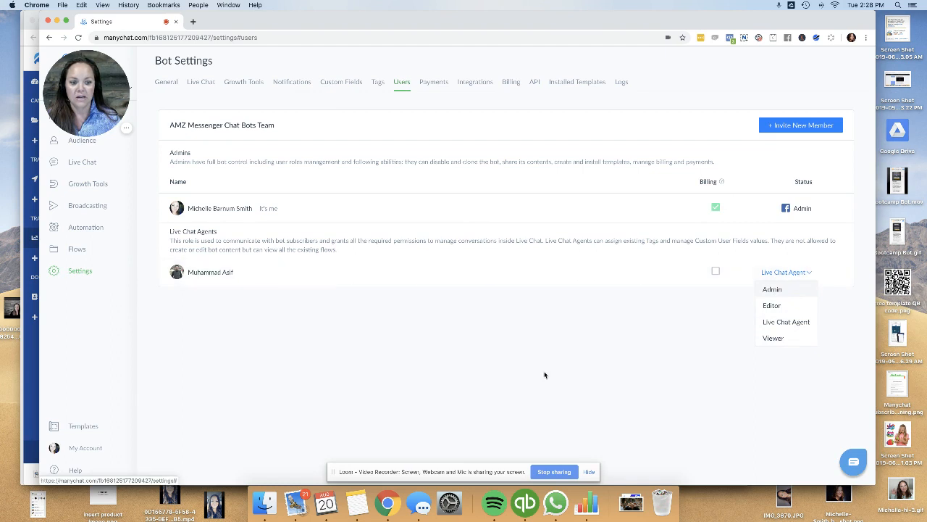
click(565, 366)
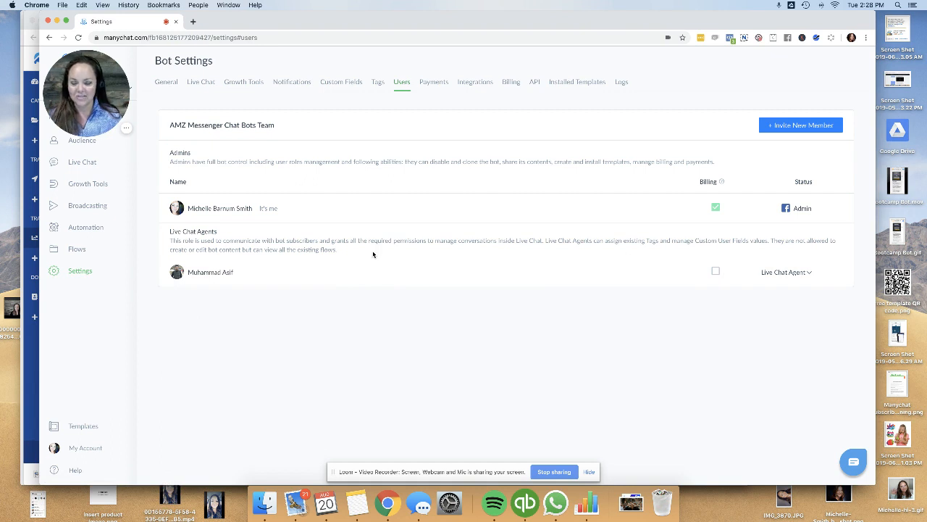
Set the bot's Live Chat Behavior to "Conversation should be opened explicitly".
click(210, 83)
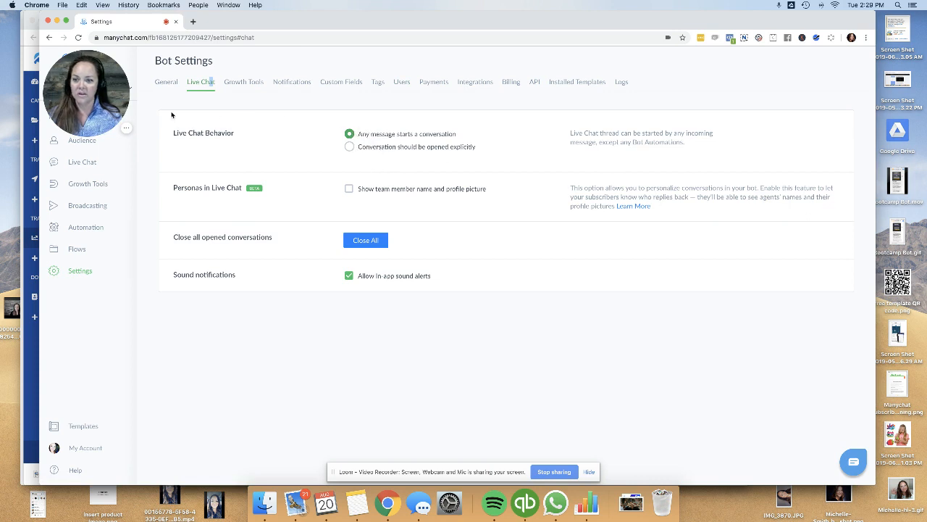
drag(121, 101, 857, 104)
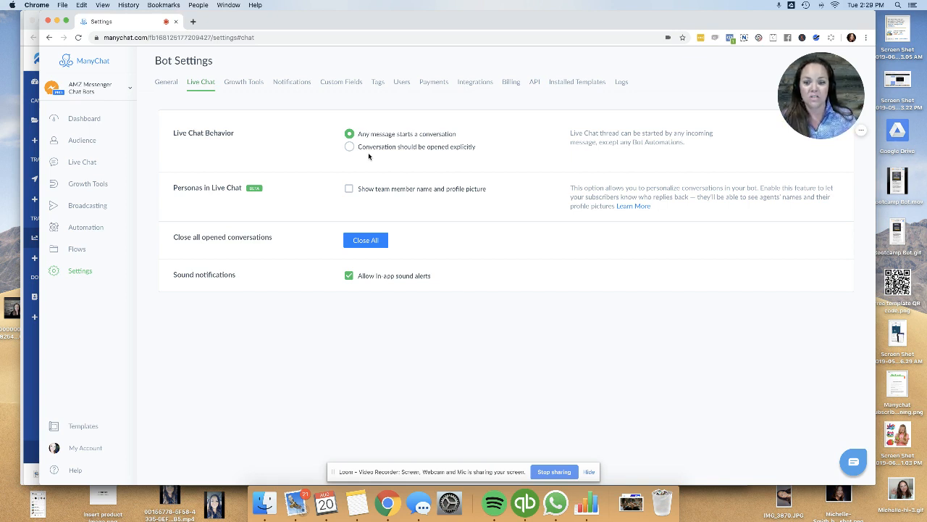
click(410, 148)
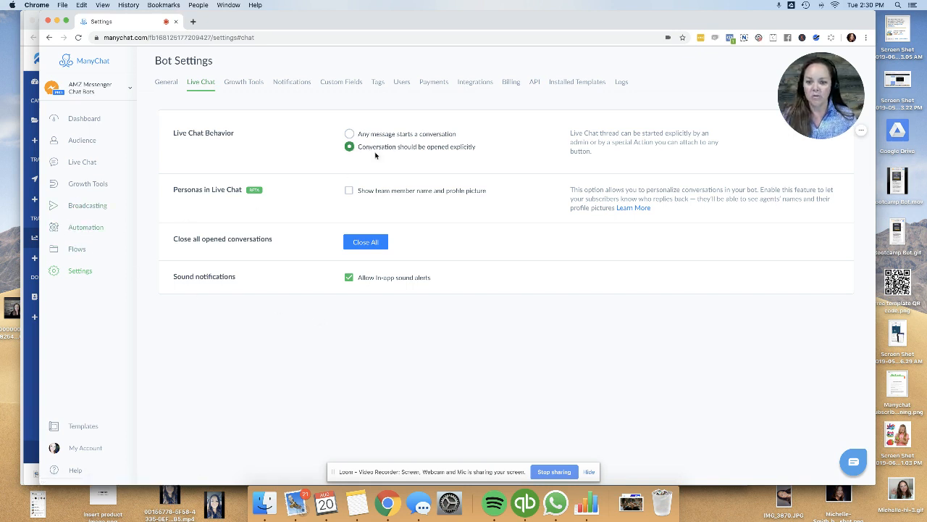
Open the Default Reply automation and start editing its flow.
click(85, 231)
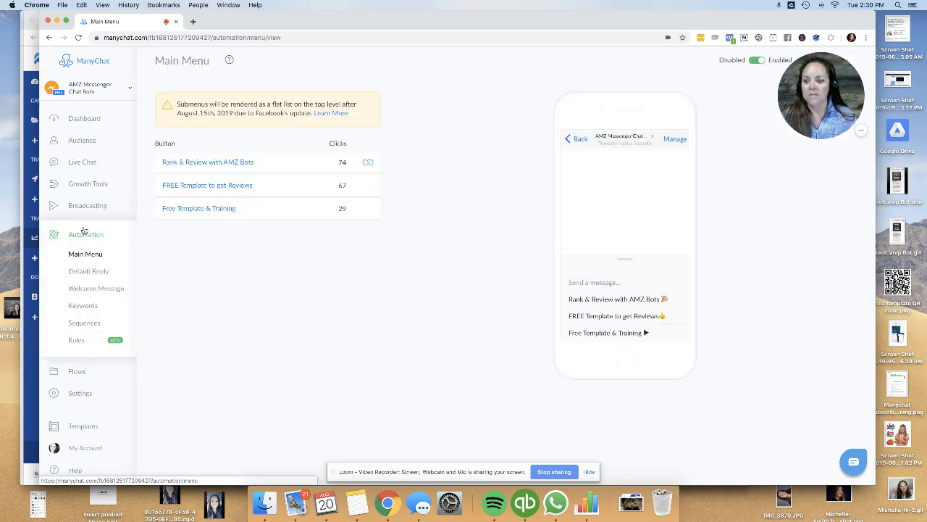
click(97, 271)
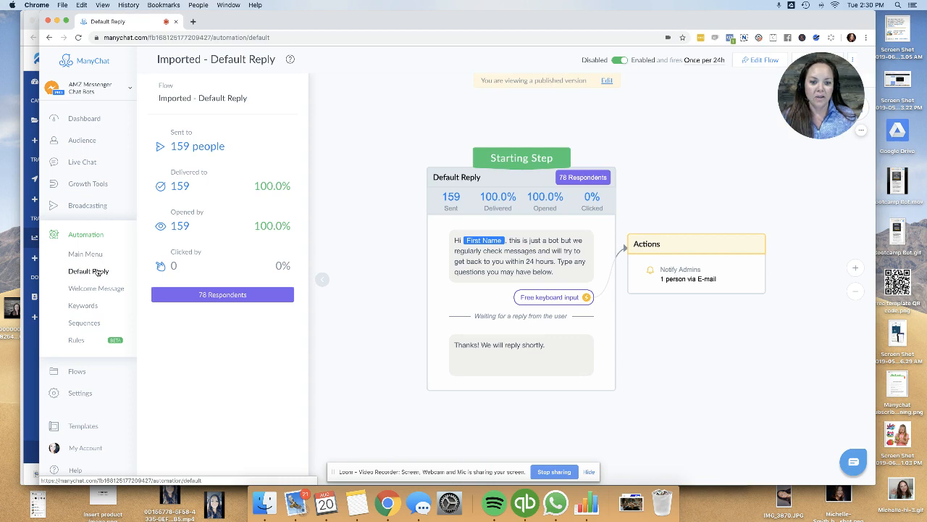
click(322, 279)
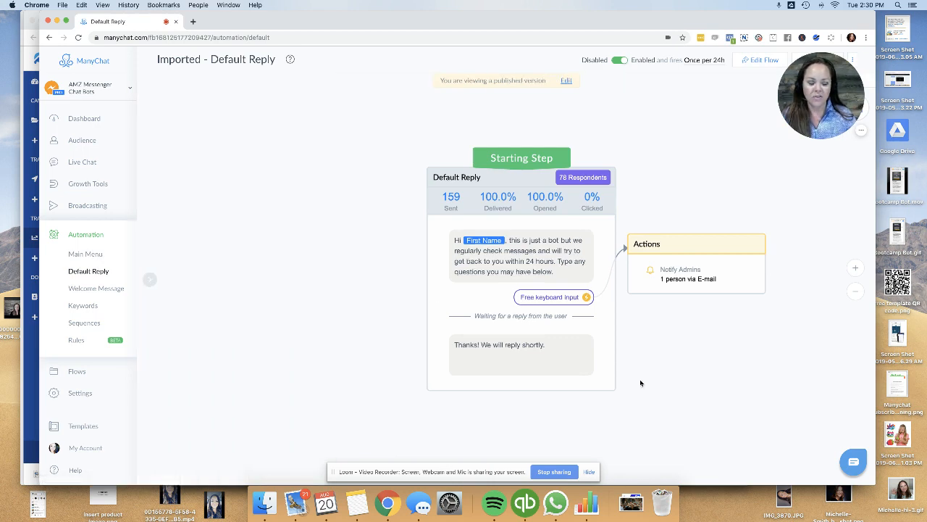
drag(641, 383, 467, 334)
scroll(511, 358, down, 5)
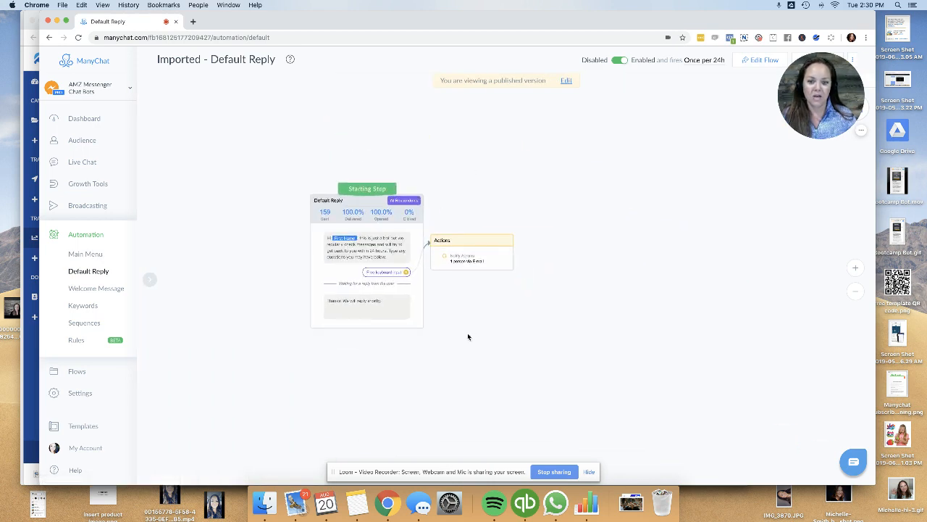
click(761, 61)
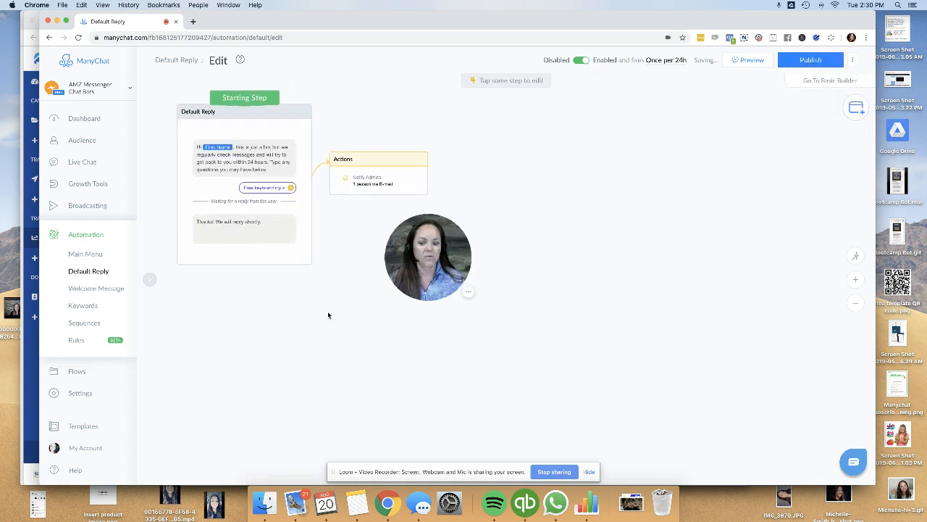
Add a Send Message step to the Default Reply flow, in the empty canvas area beyond the Actions step.
click(854, 108)
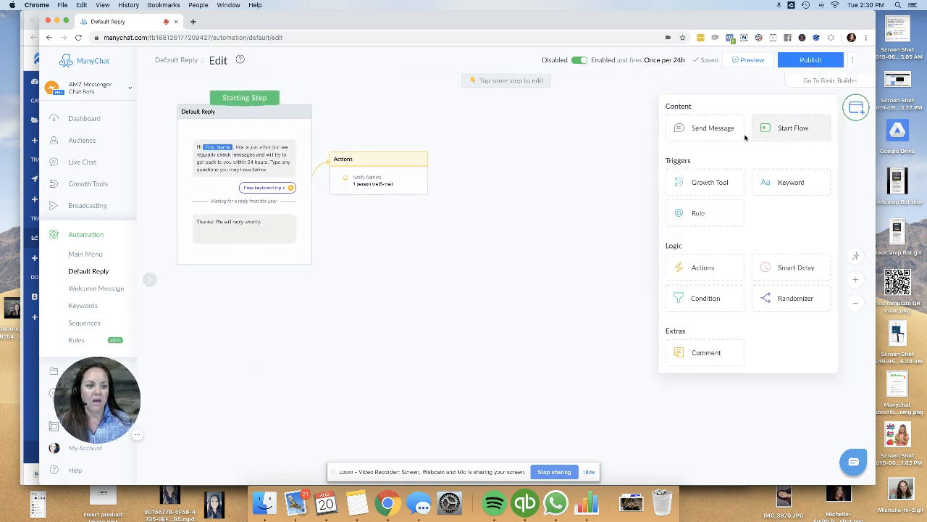
click(701, 134)
click(532, 275)
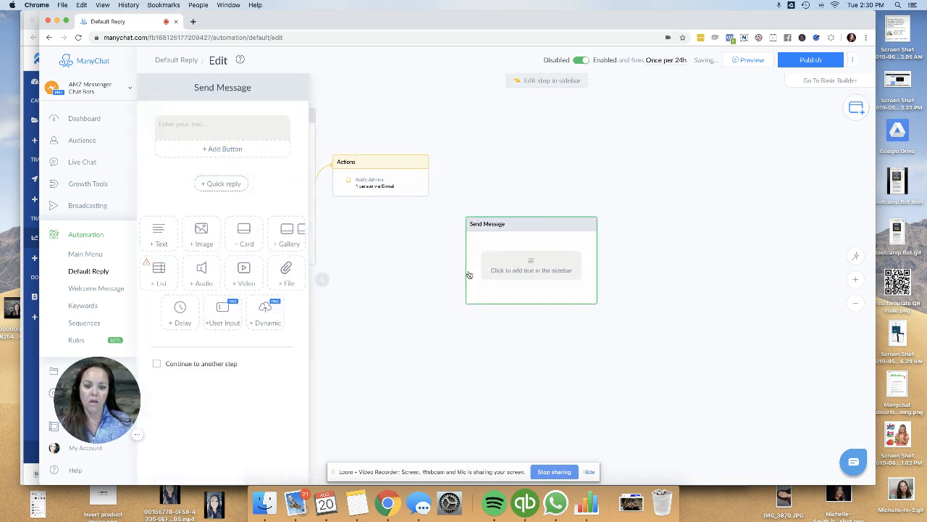
Write the message text "Hi [First Name], this is just a bot but we will get right back to you." using the First Name variable.
click(211, 131)
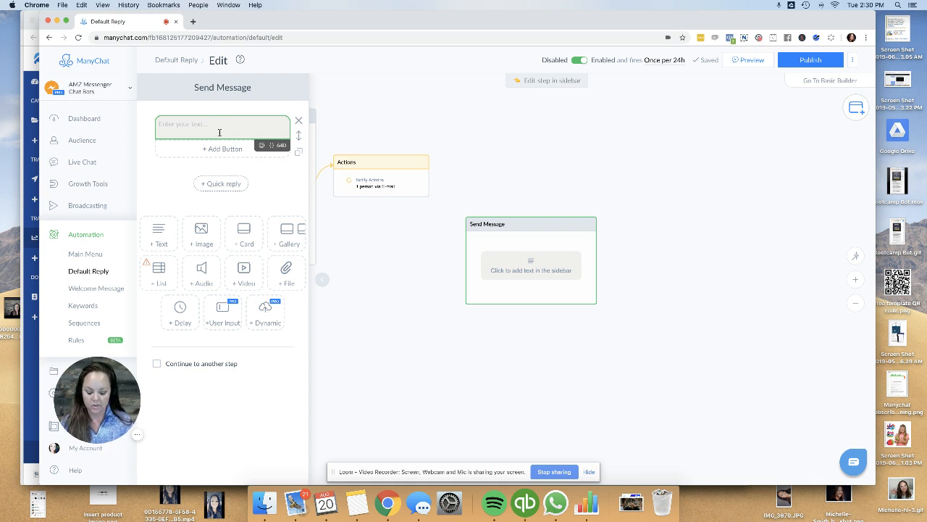
text(Hi)
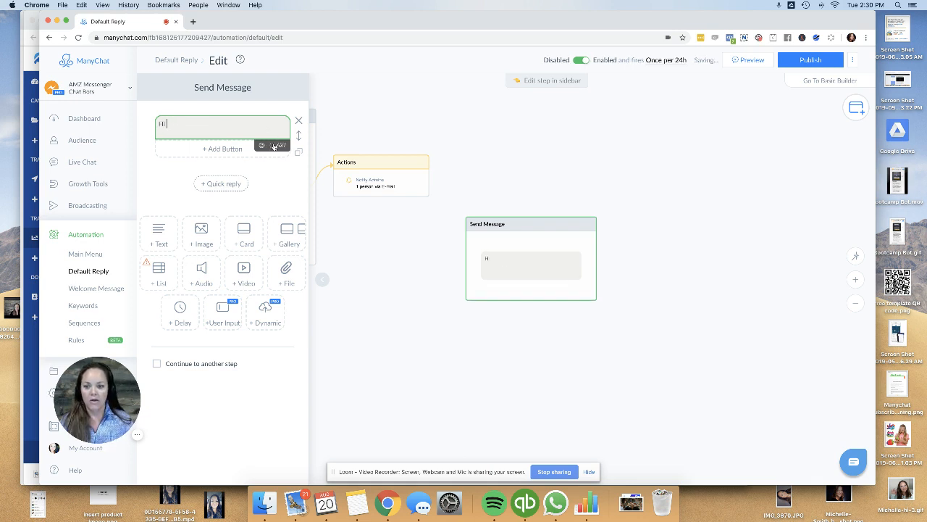
click(273, 146)
click(185, 163)
click(227, 128)
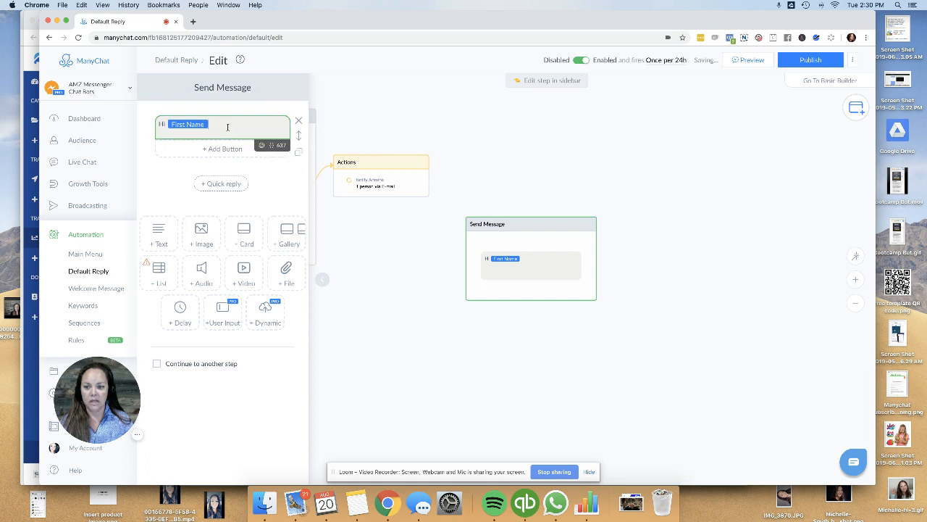
text(, this is )
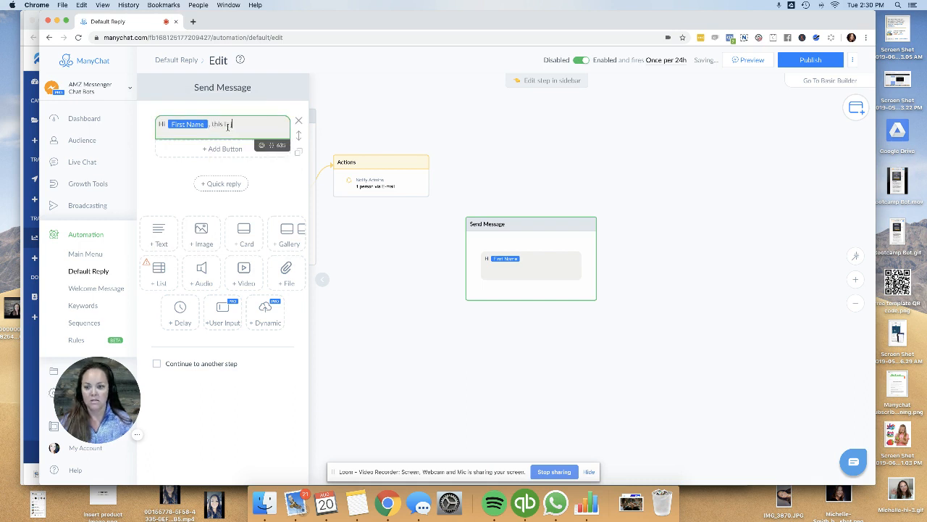
text(just a bot bu)
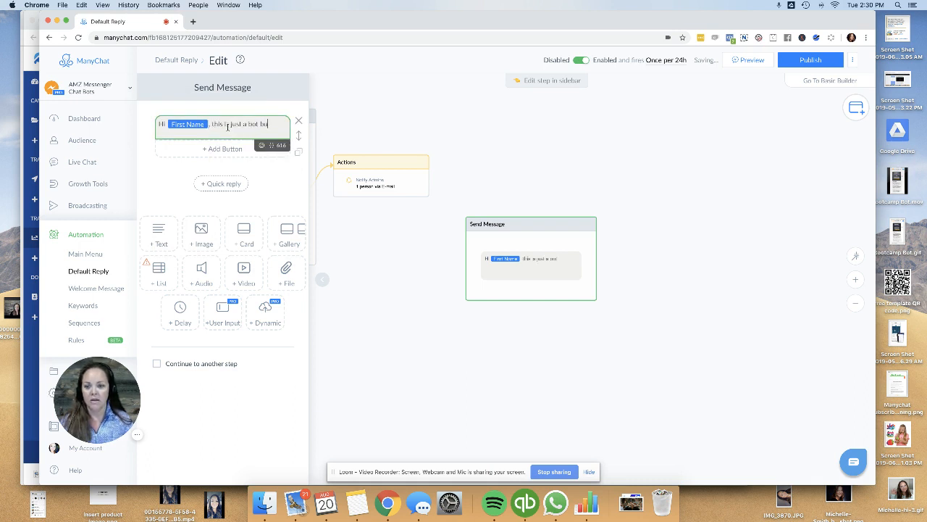
text(t we will)
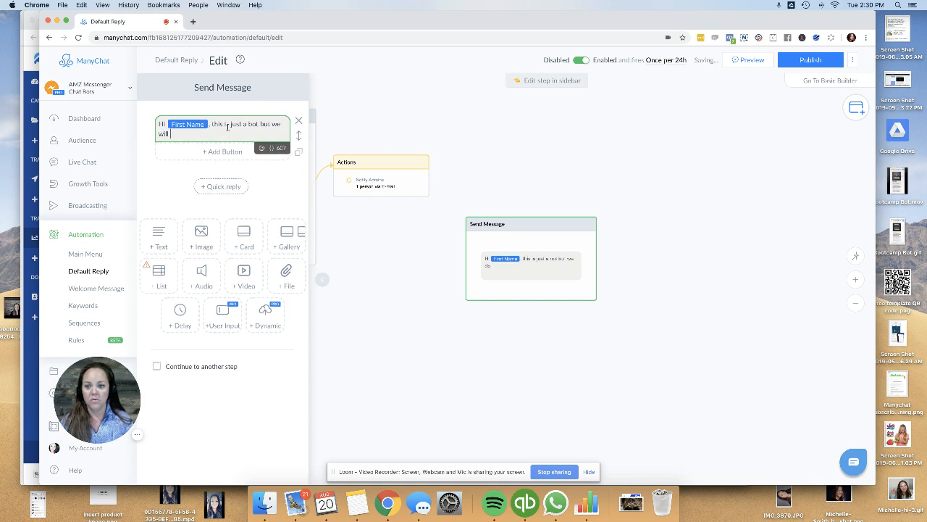
text( get rigth ba)
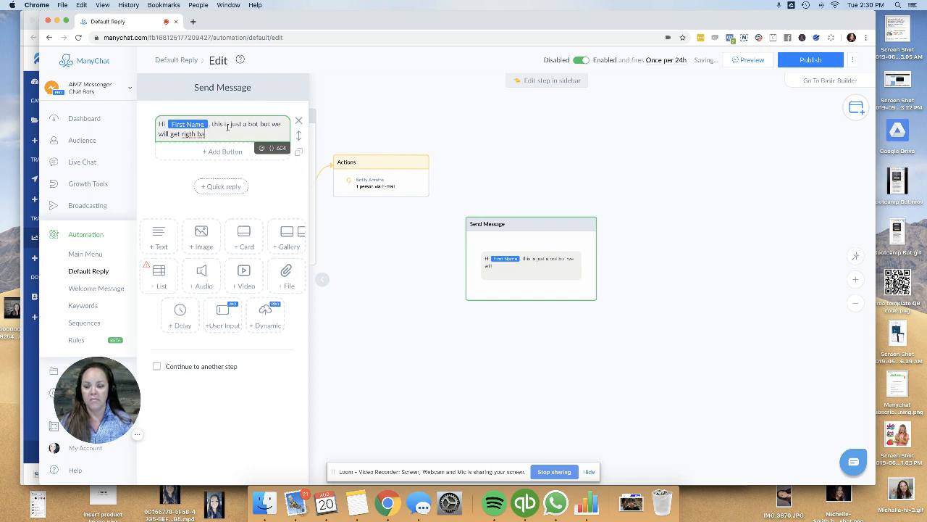
key(BackSpace)
key(BackSpace)
key(BackSpace)
key(BackSpace)
key(BackSpace)
text(ht back to you.)
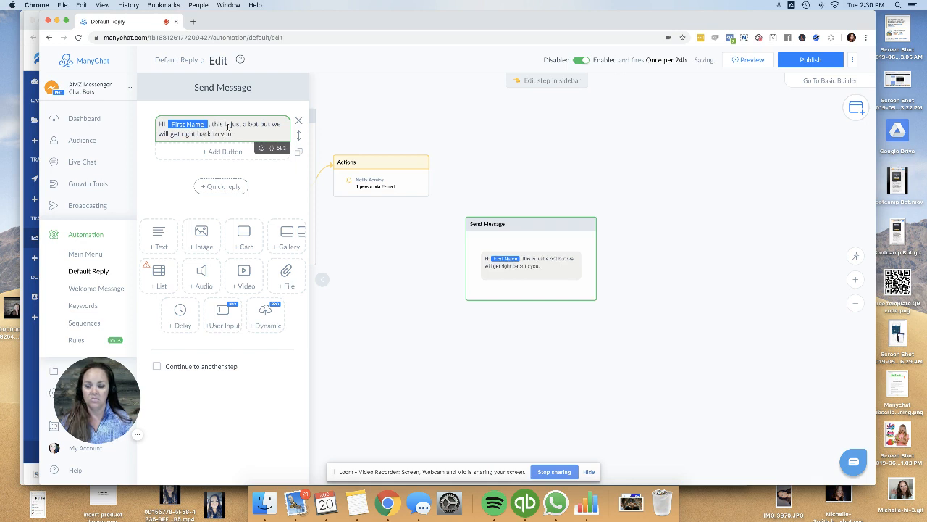
Add the line "What is your message about" after a blank line in the message, ending with the down-arrow emoji.
key(Return)
key(Return)
text(W)
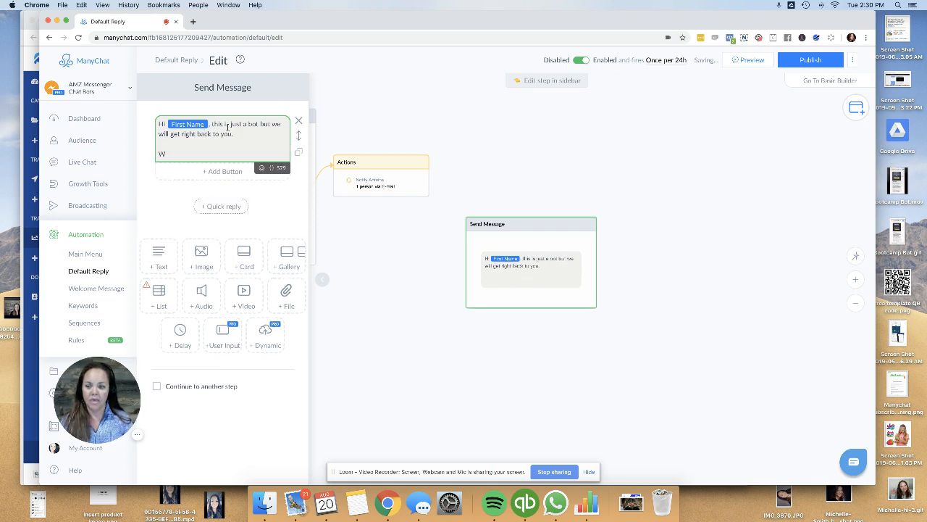
text(hat is your q)
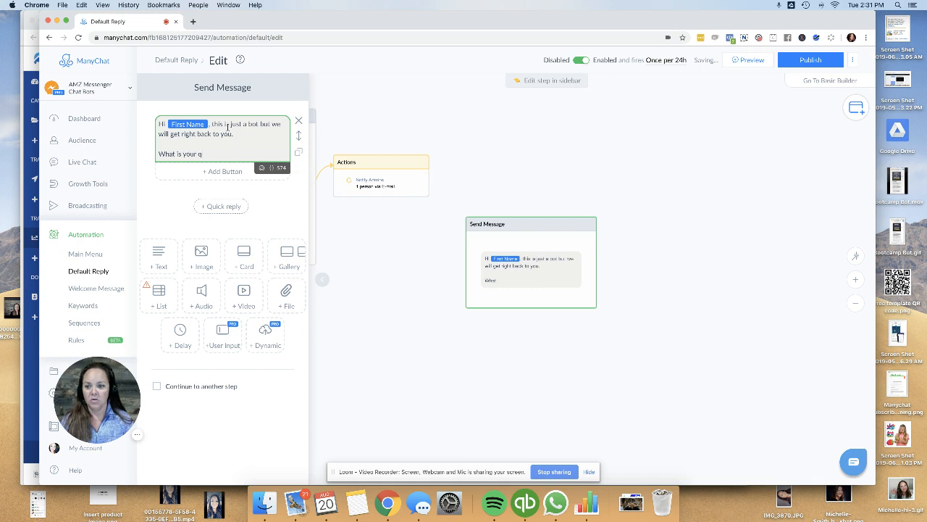
key(BackSpace)
key(BackSpace)
text(message about)
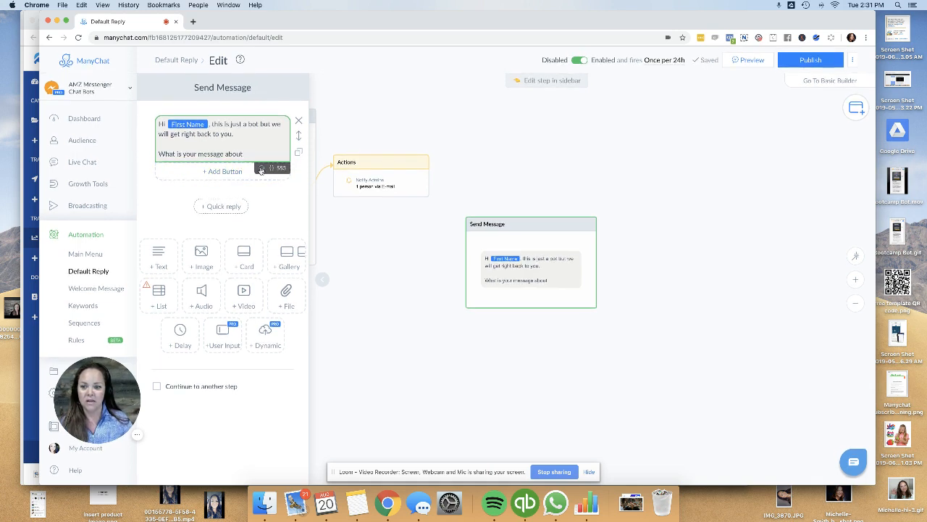
click(260, 170)
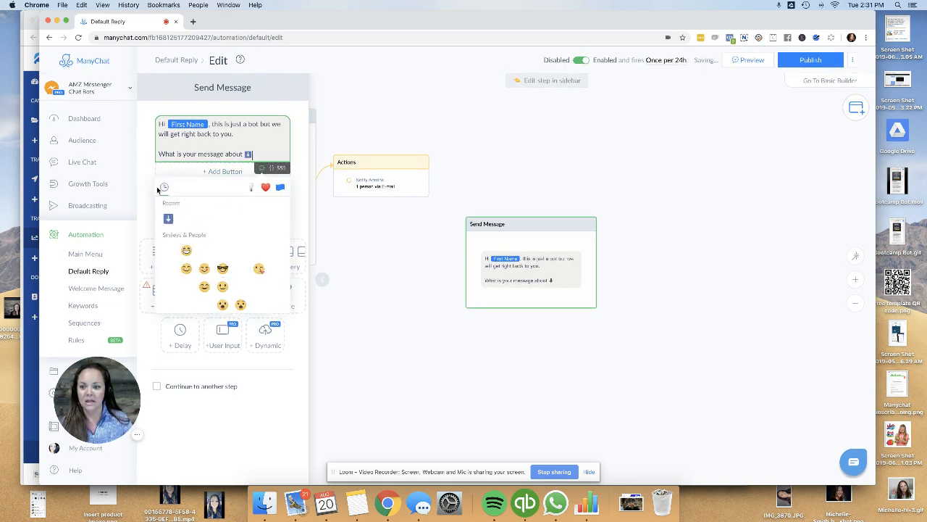
click(166, 215)
Add three buttons under the message text, titled "Coupon issue", "Product issue" and "Order status", without assigning them any destination.
click(222, 171)
text(C)
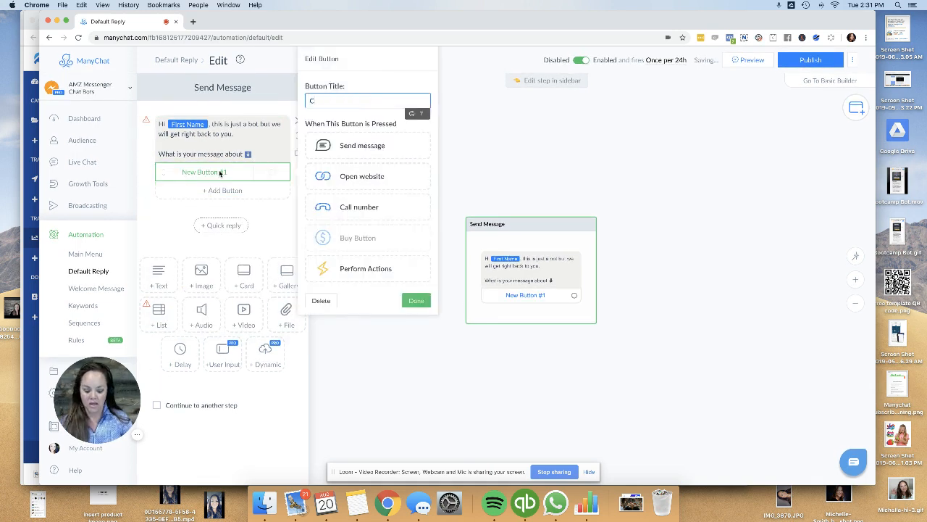
text(oupon issue)
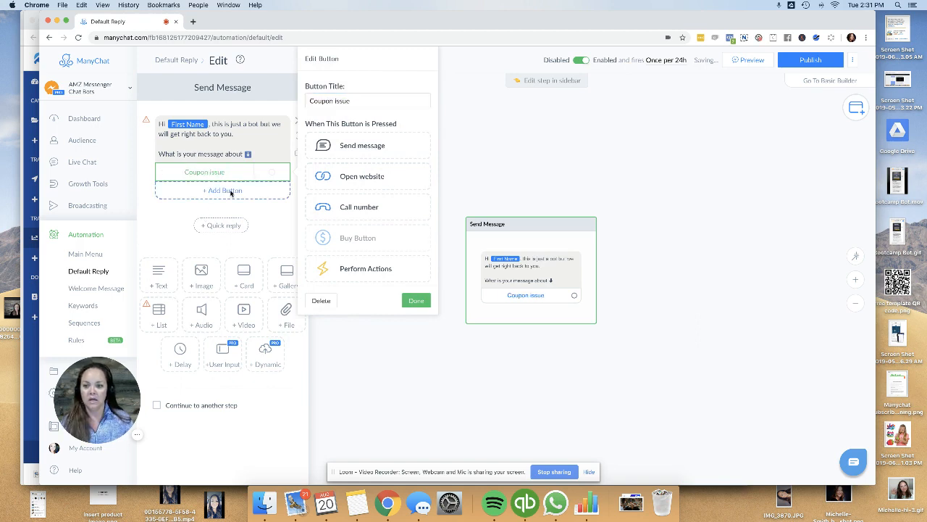
click(223, 190)
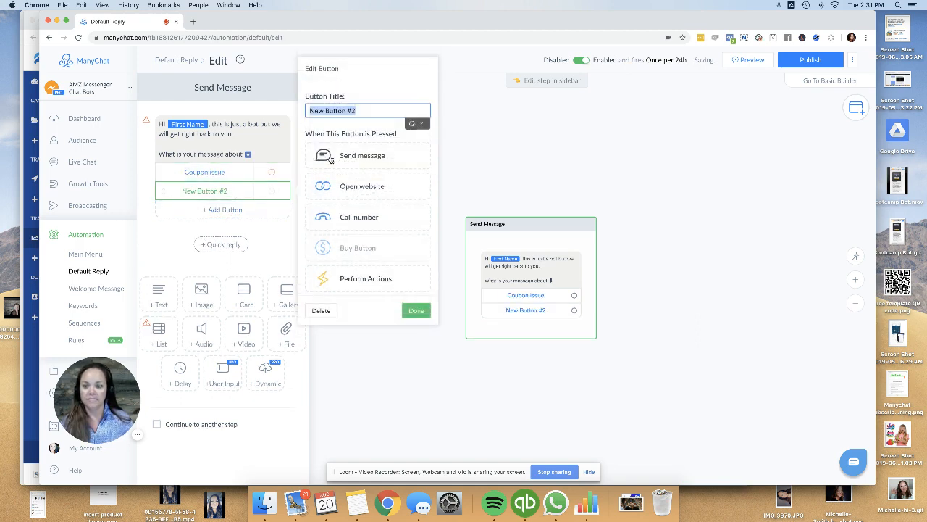
text(Product )
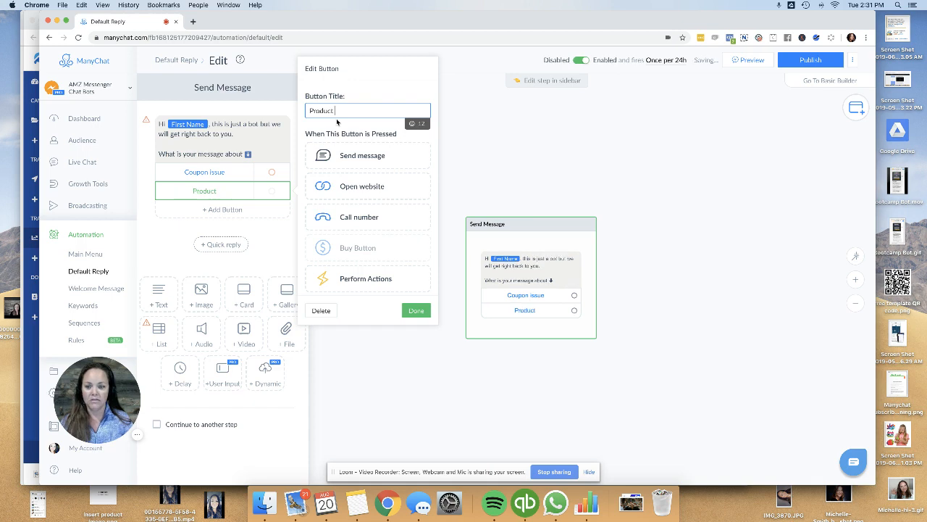
text(issue)
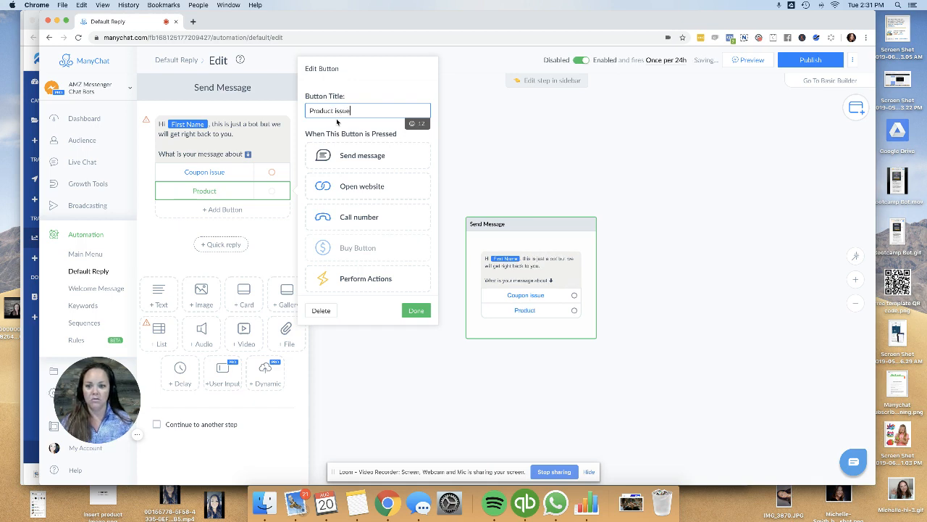
click(233, 210)
text(O)
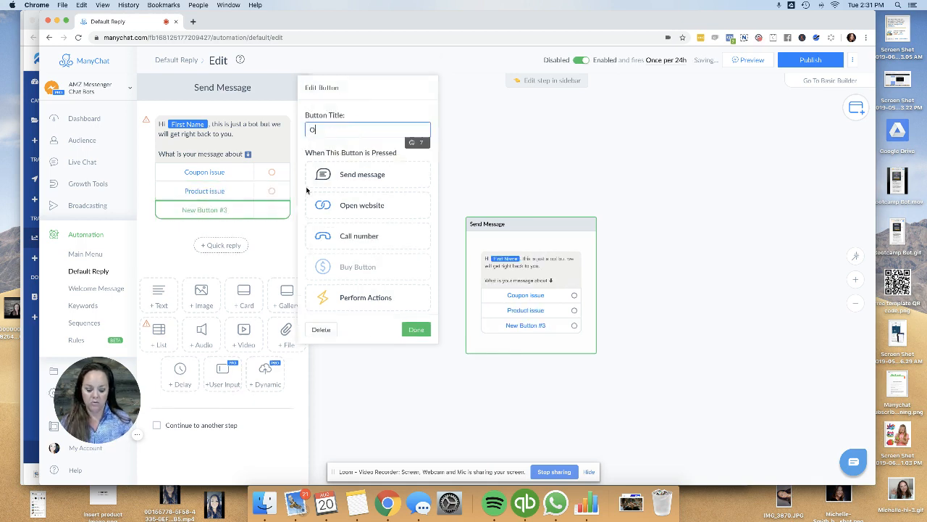
text(rder status)
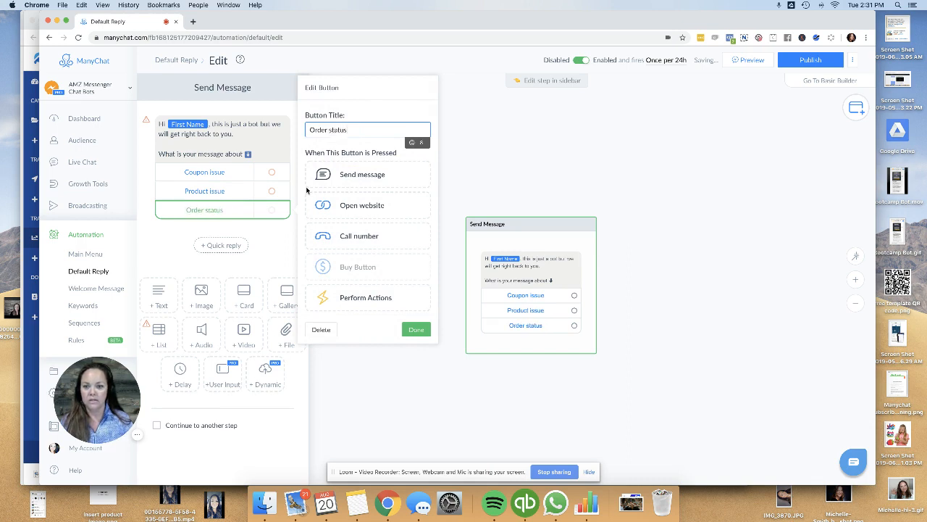
click(414, 332)
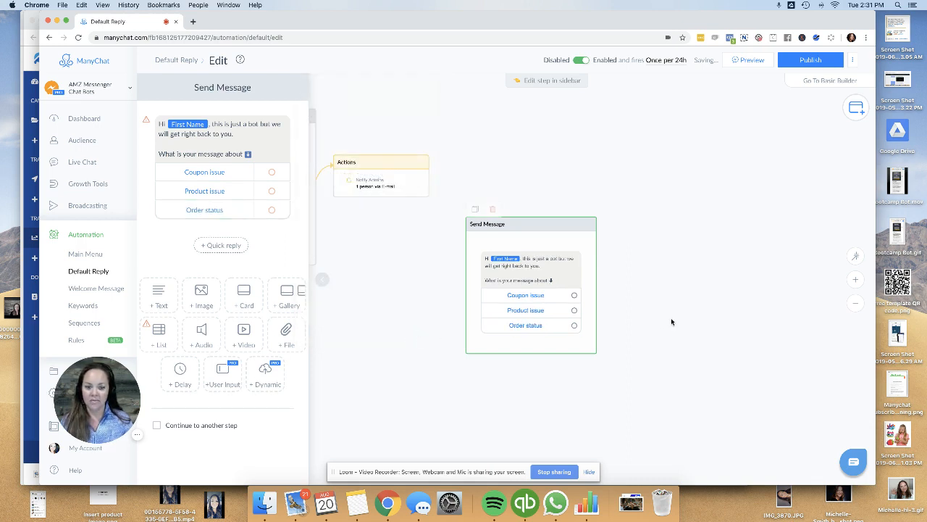
Add an empty Send Message step beside the message with the three buttons and try linking the Coupon issue button to it.
scroll(689, 291, down, 1)
drag(680, 291, 635, 285)
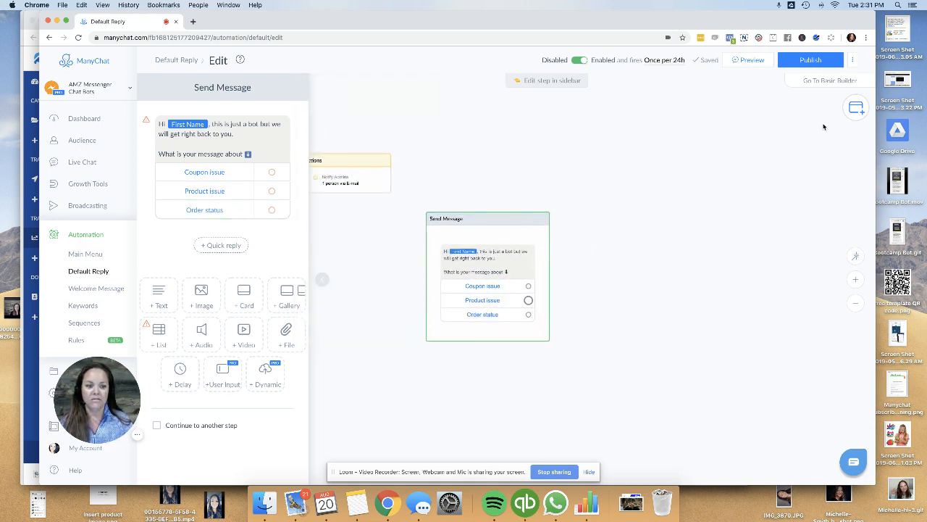
click(857, 107)
click(719, 138)
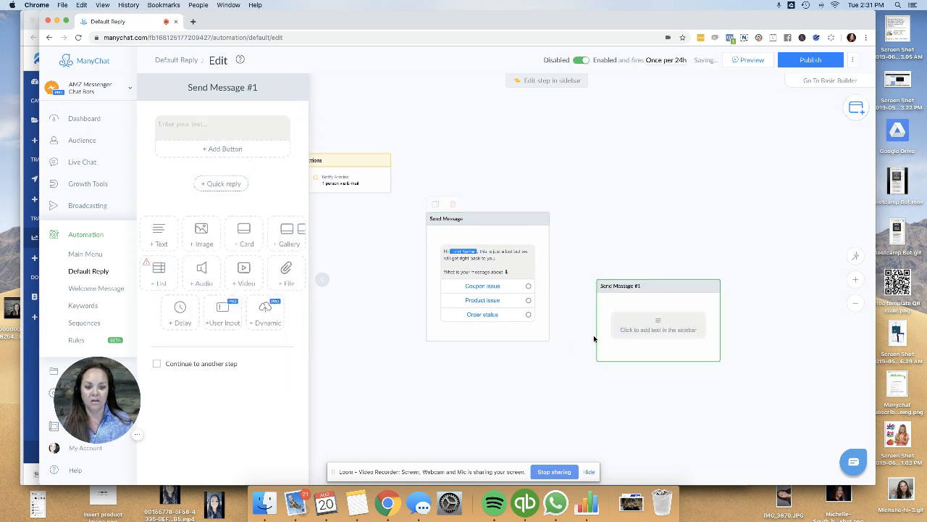
click(605, 252)
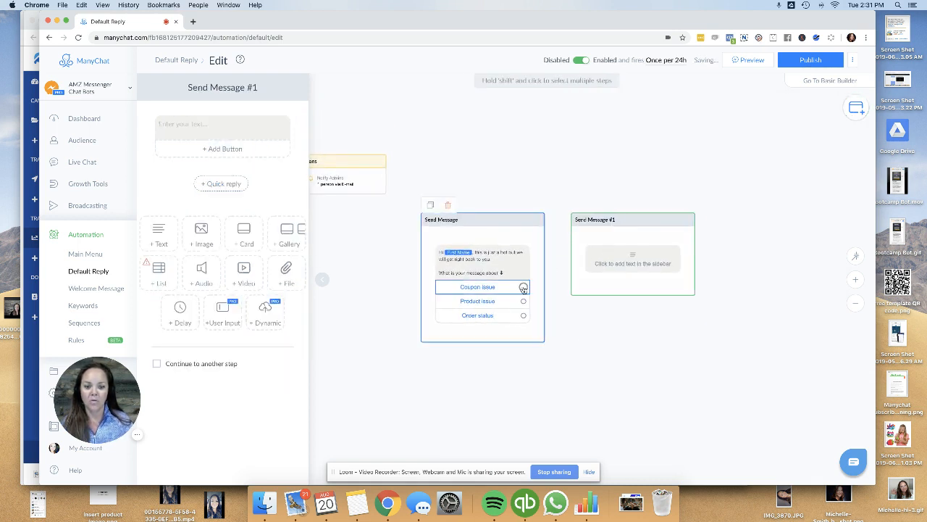
click(523, 287)
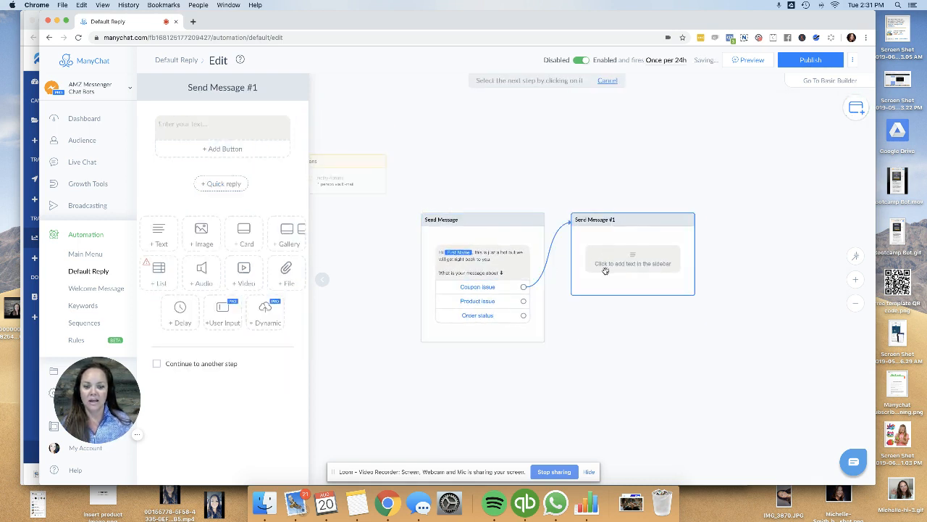
click(550, 276)
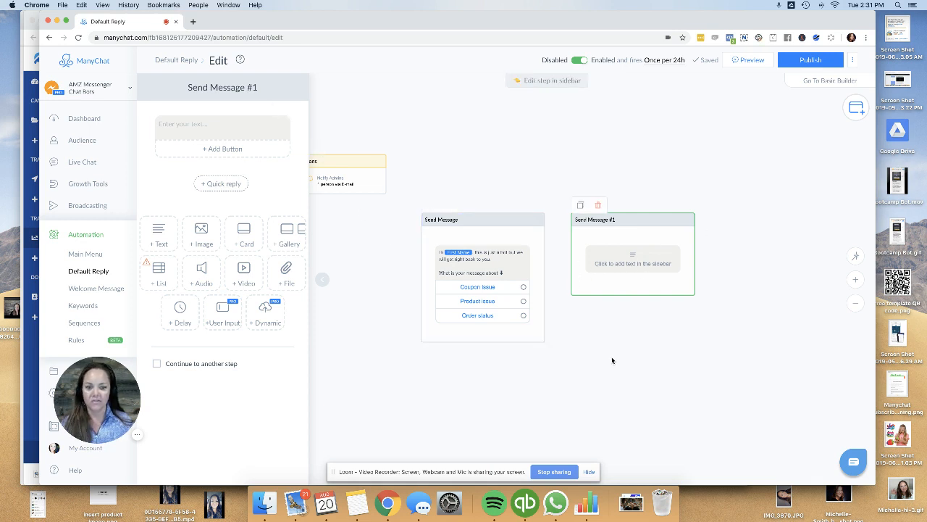
Insert an Actions step between the two Send Message steps, moving the empty message farther away, and connect the Coupon issue button to it.
drag(599, 256, 635, 249)
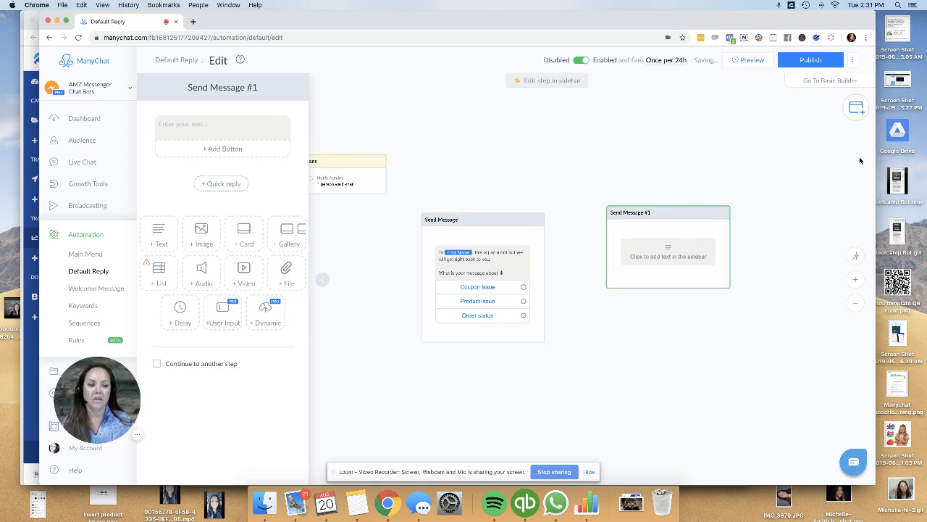
click(856, 107)
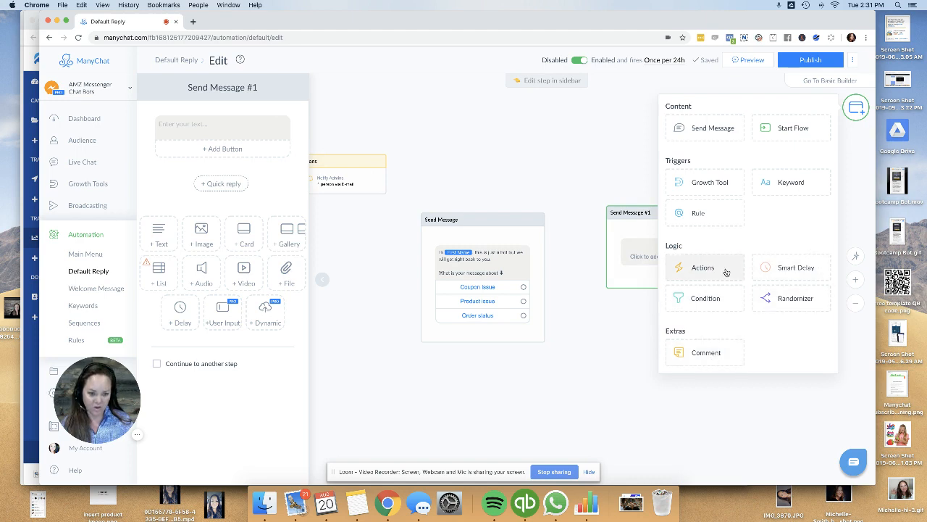
click(717, 270)
drag(703, 279, 763, 259)
drag(605, 326, 585, 271)
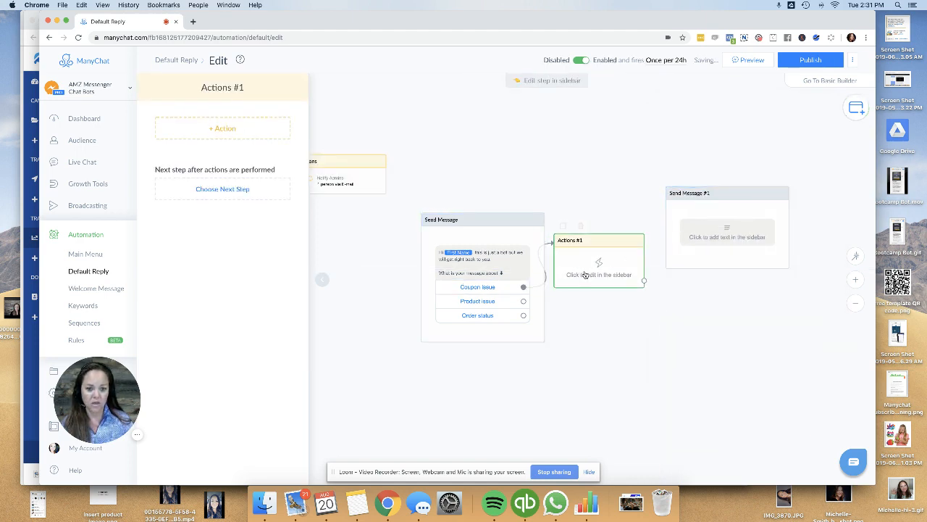
Add a "Mark conversation as Open" action to the Actions step linked to the Coupon issue button.
click(223, 128)
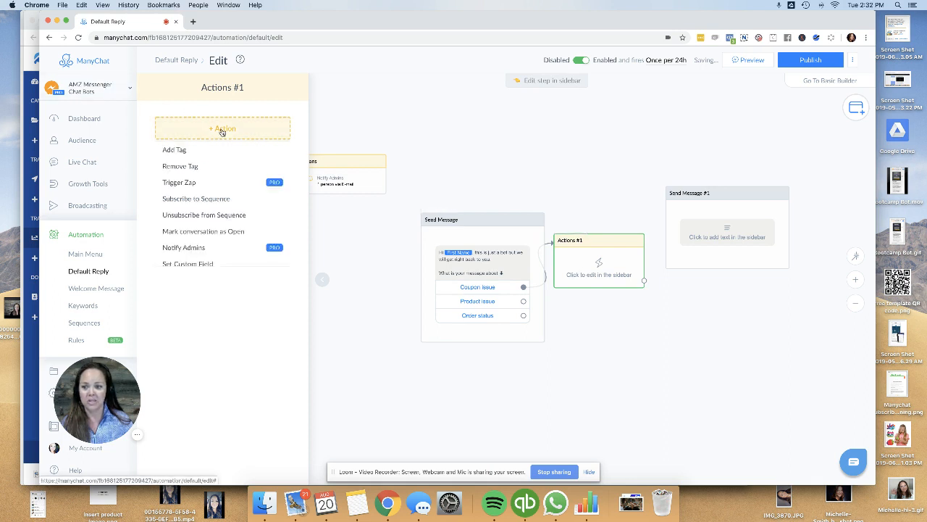
click(223, 233)
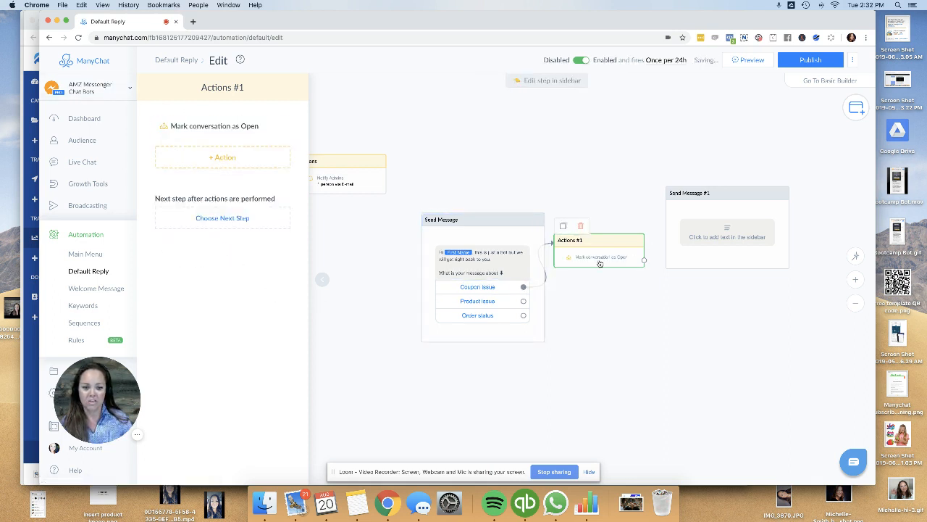
click(619, 319)
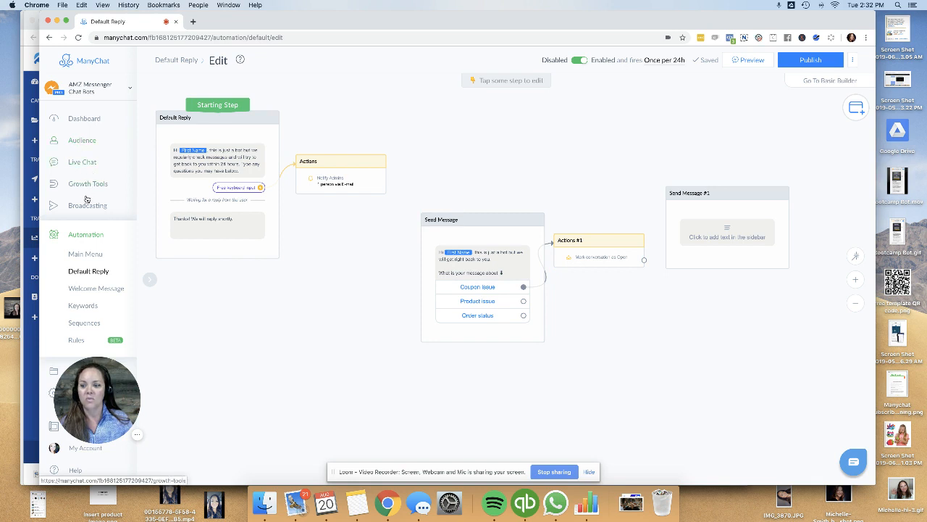
View the open conversations in Live Chat and return to editing the Default Reply flow.
click(85, 163)
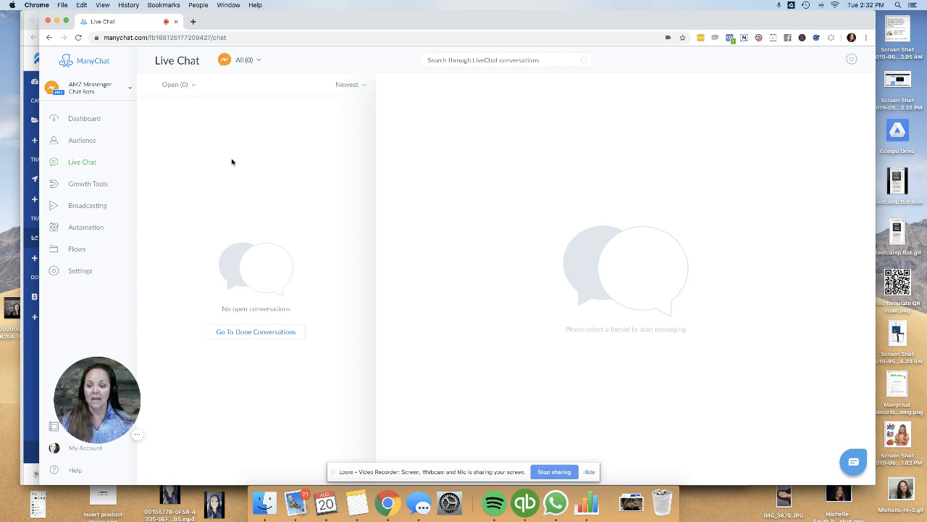
click(85, 228)
click(86, 274)
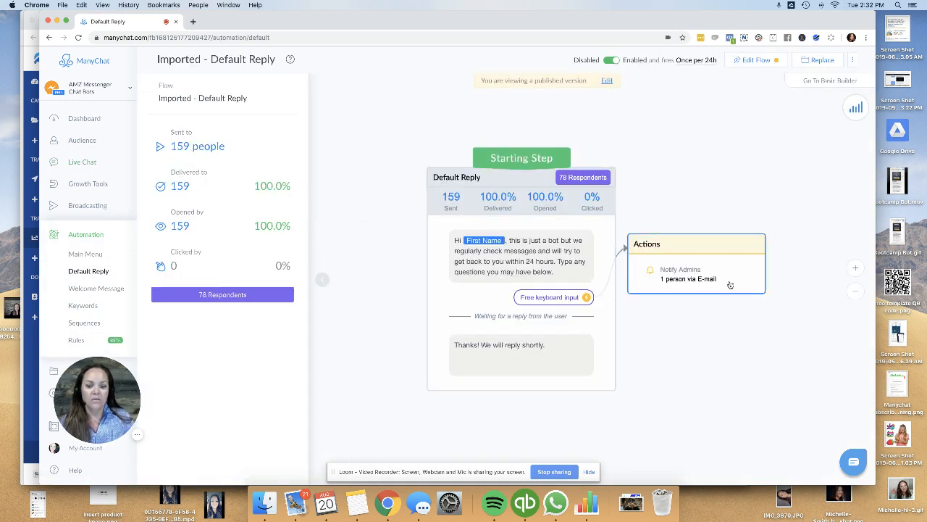
click(756, 60)
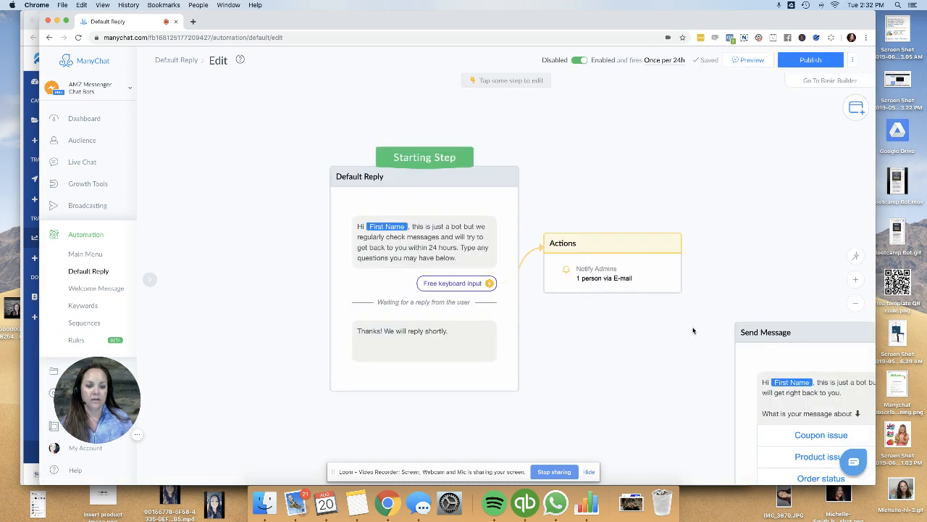
scroll(693, 330, right, 6)
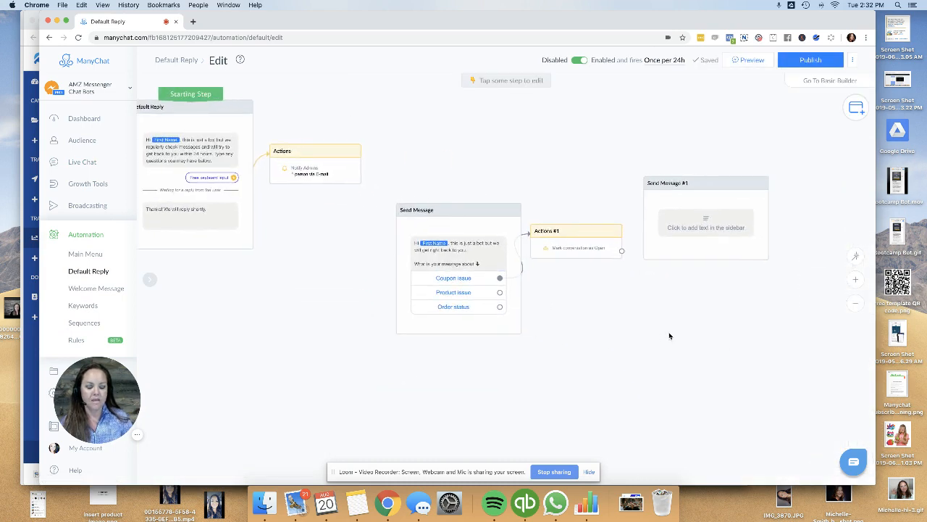
Add a Notify Admins action to the Coupon issue's Actions step, notifying only the first listed team member and only by e-mail.
click(588, 252)
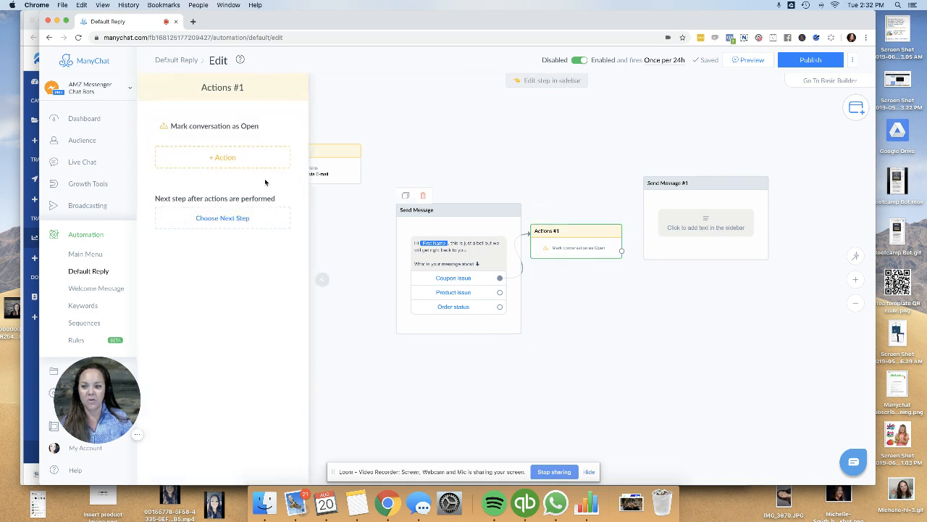
click(219, 156)
click(208, 275)
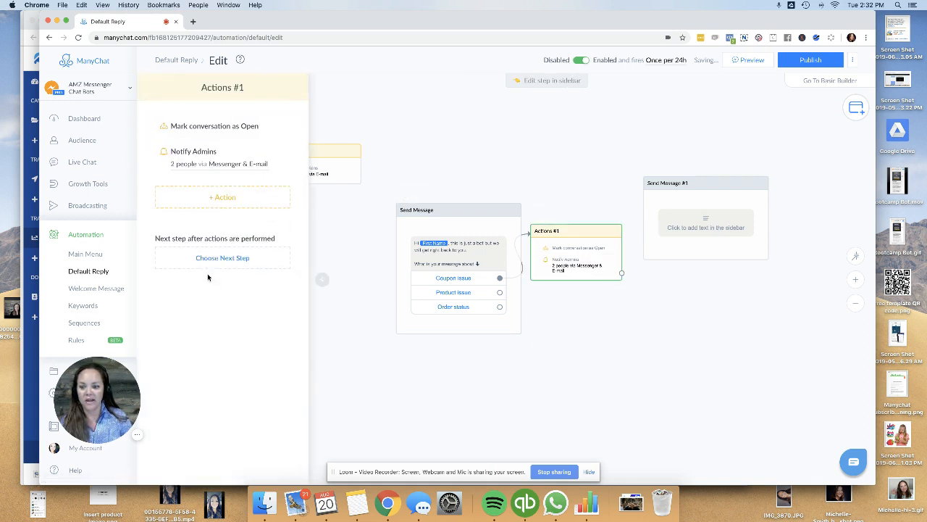
click(252, 160)
click(412, 192)
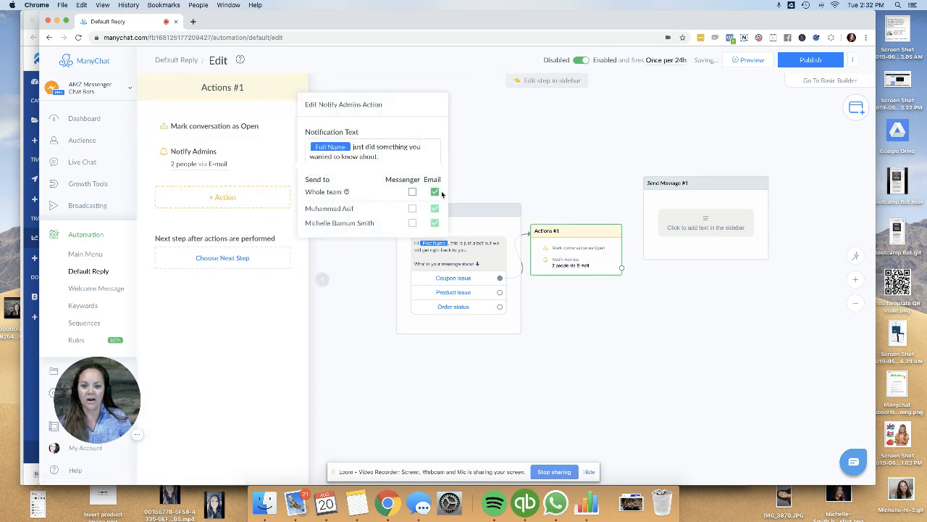
click(435, 192)
click(435, 208)
click(599, 301)
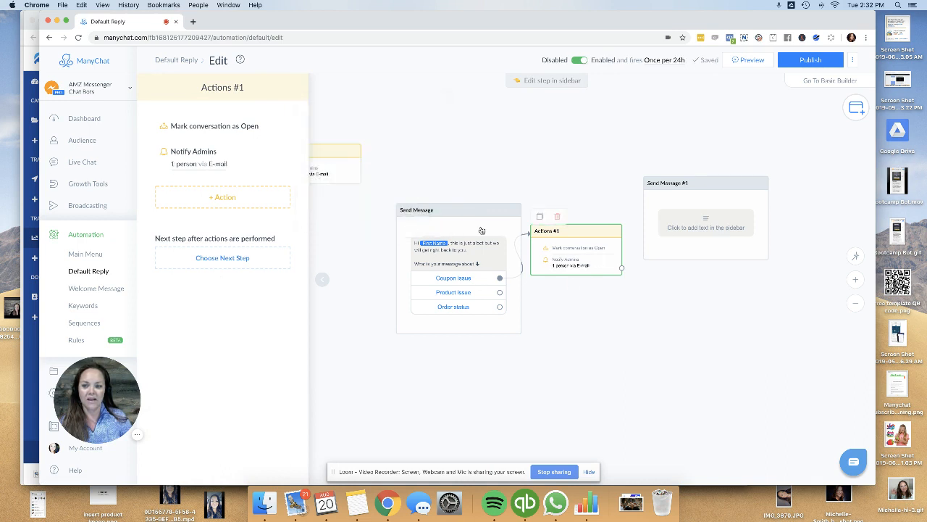
Change the Notify Admins notification text to "[Full Name] has a question about coupon codes, please help them.", keeping the Full Name variable.
click(207, 154)
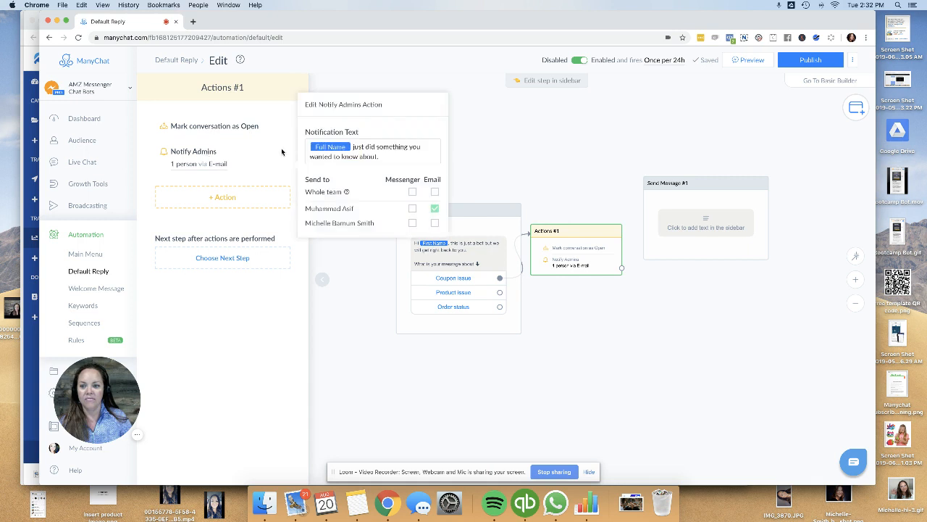
drag(380, 157, 353, 147)
text(has a question)
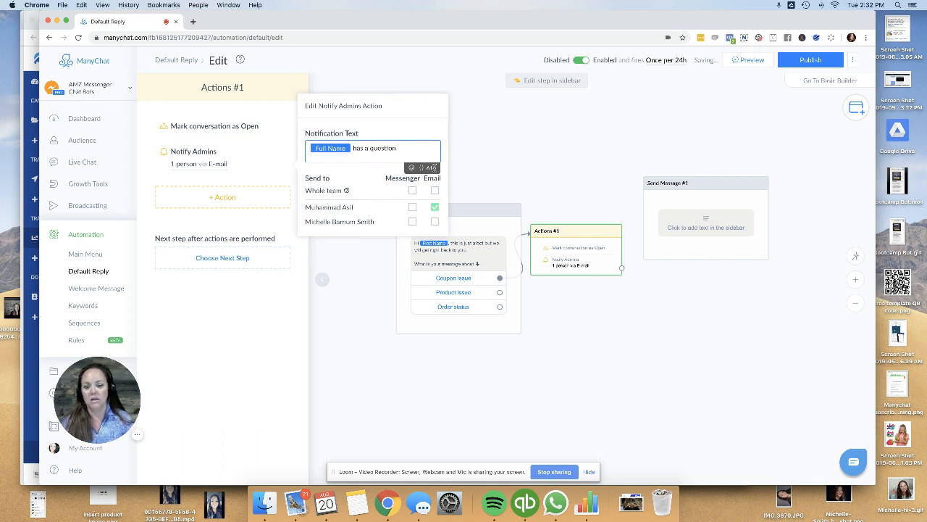
text( about coupon)
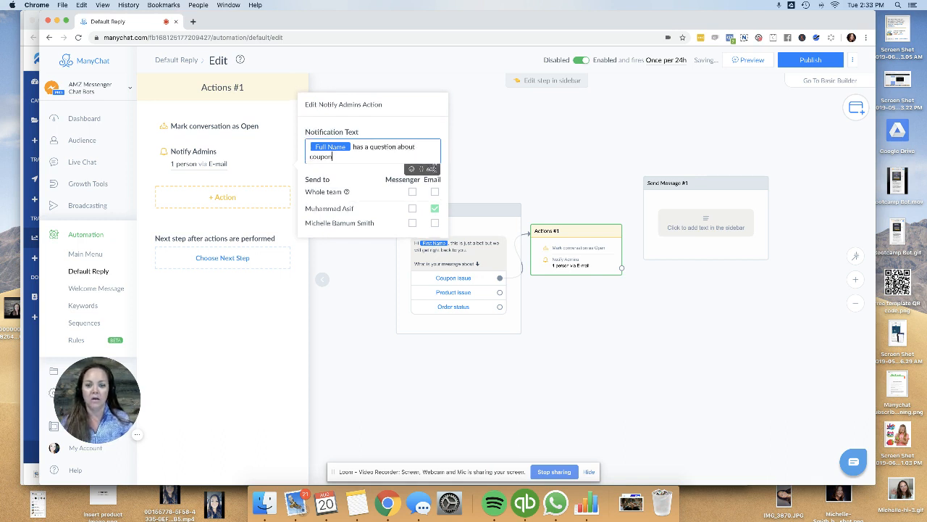
text( codes)
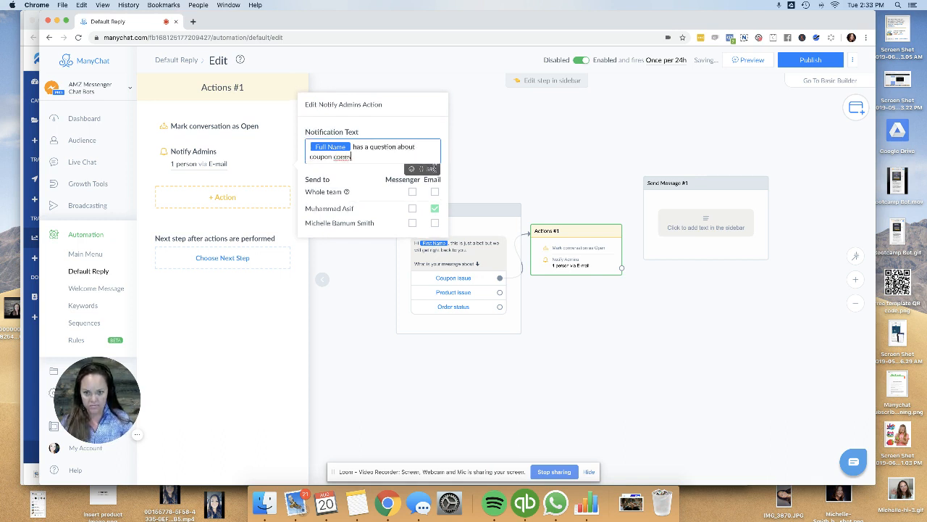
text(, please h)
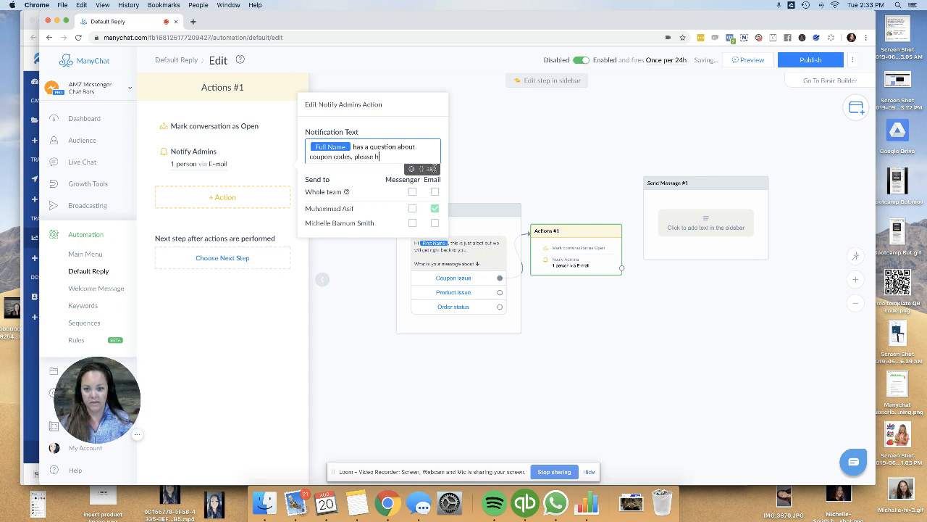
text(elp w)
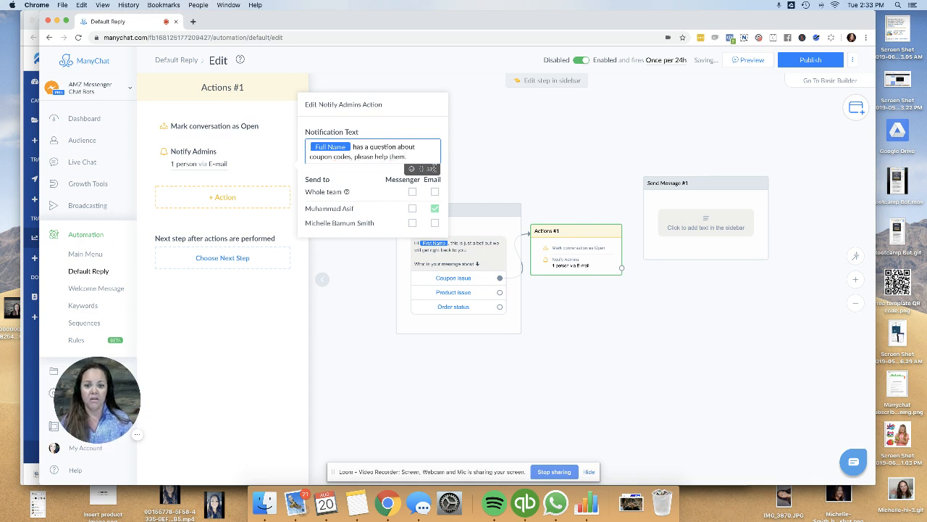
click(620, 205)
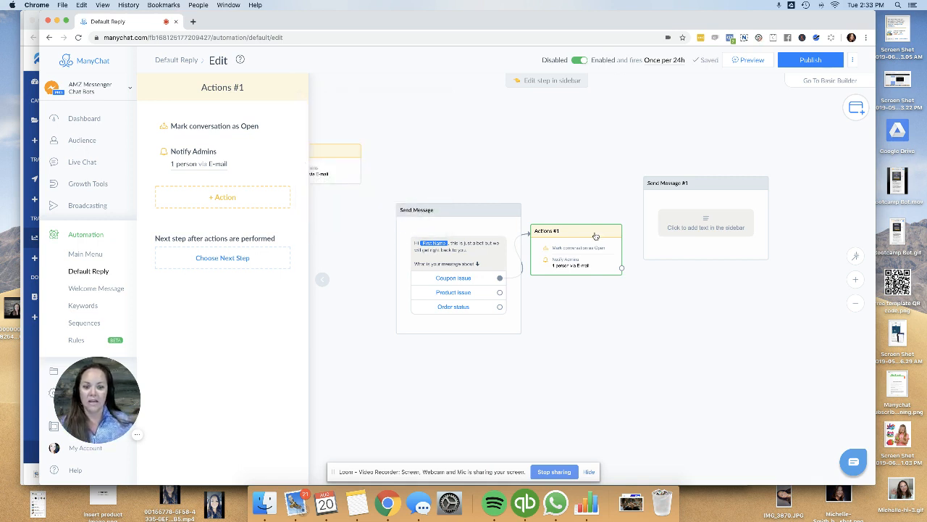
mouse_move(596, 235)
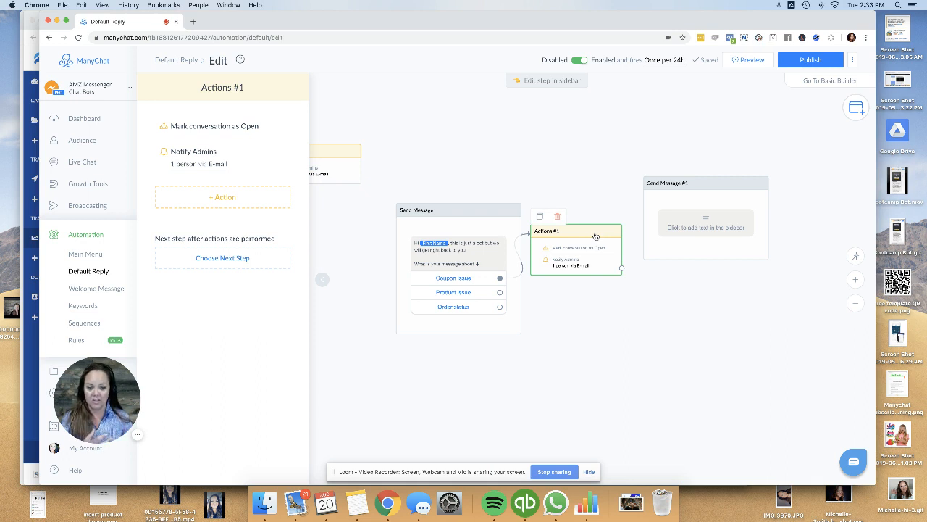
Review the Live Chat behavior options in the bot settings.
click(322, 280)
mouse_move(405, 275)
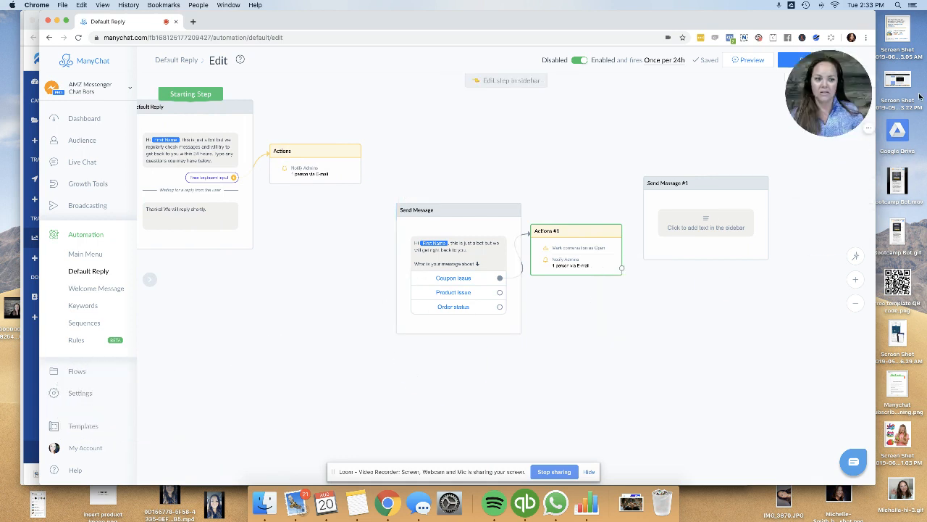
click(72, 395)
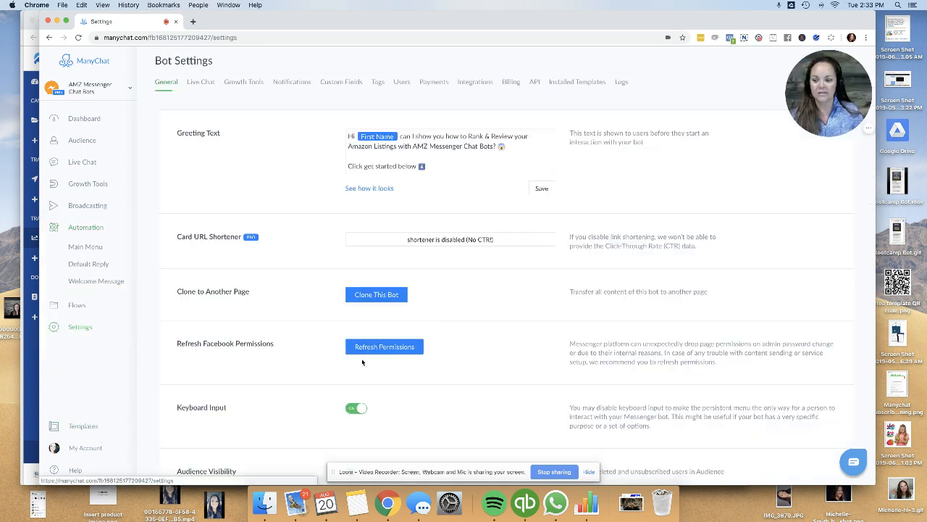
click(202, 81)
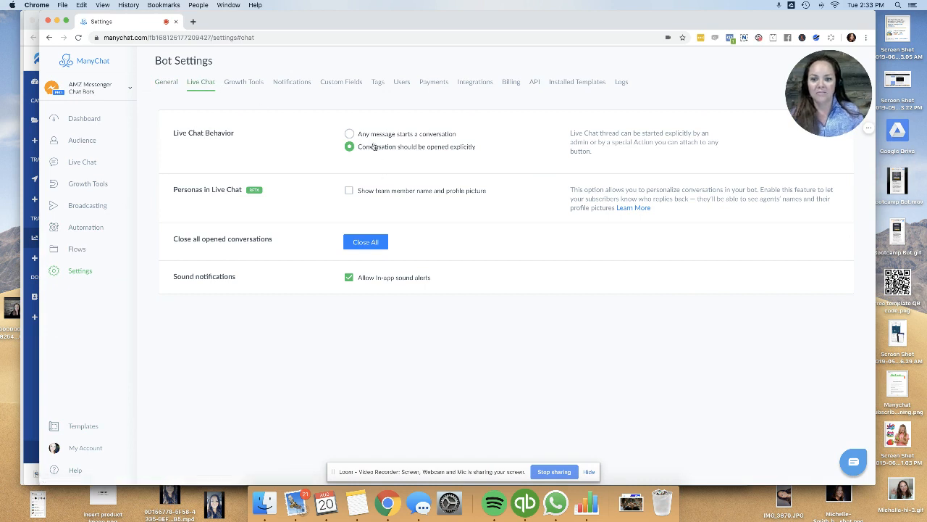
Go to the bot's automation keyword rules.
click(81, 231)
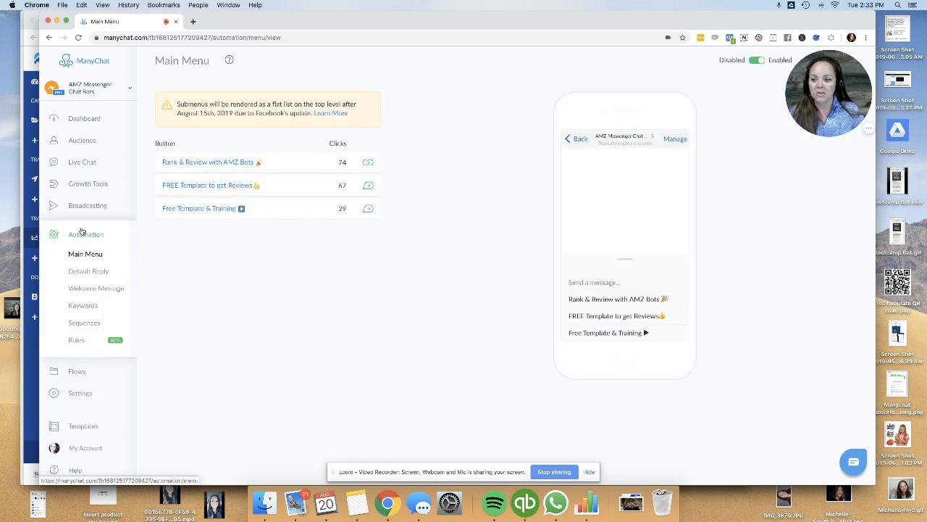
click(83, 305)
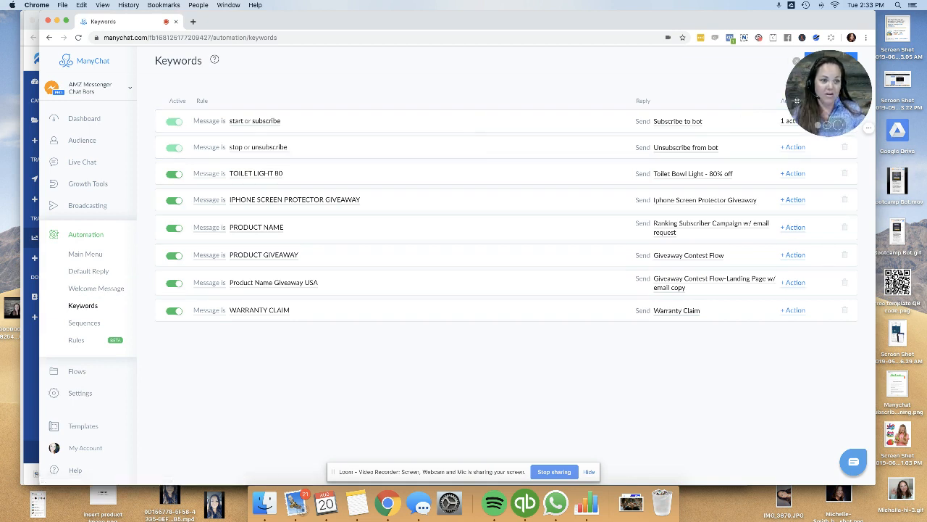
drag(837, 70, 99, 70)
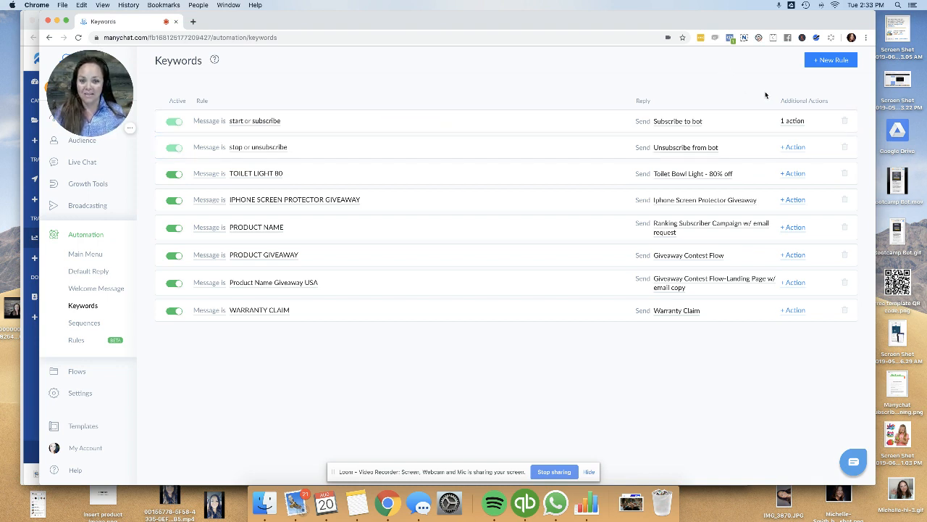
Try to create a keyword rule that responds when the message is a thumbs up.
click(832, 61)
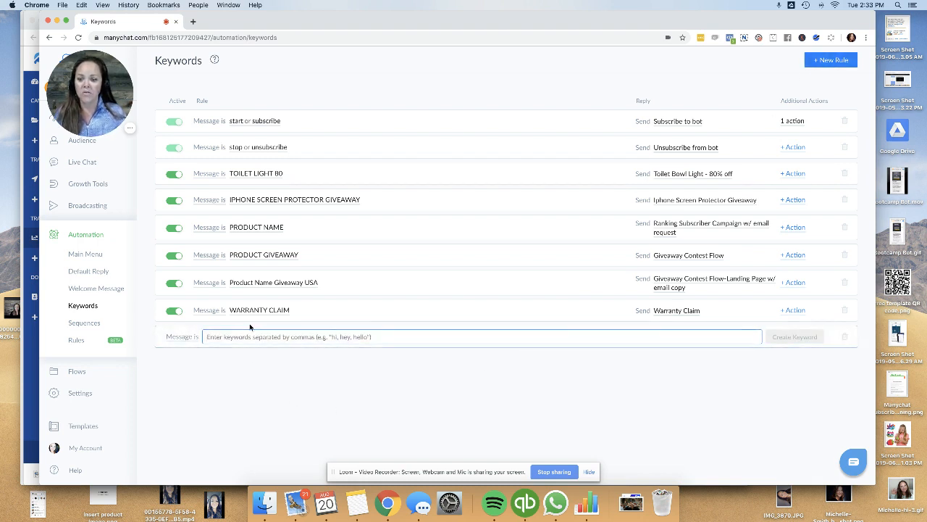
click(180, 337)
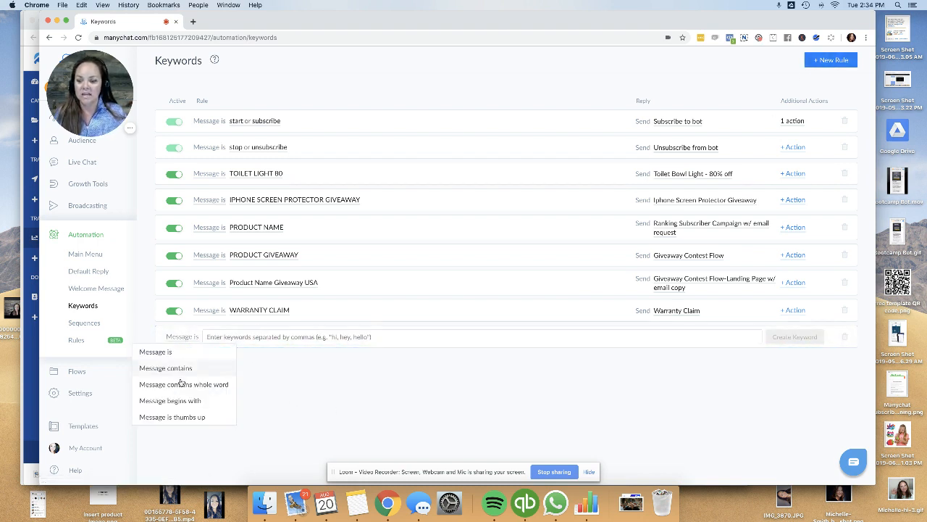
click(194, 417)
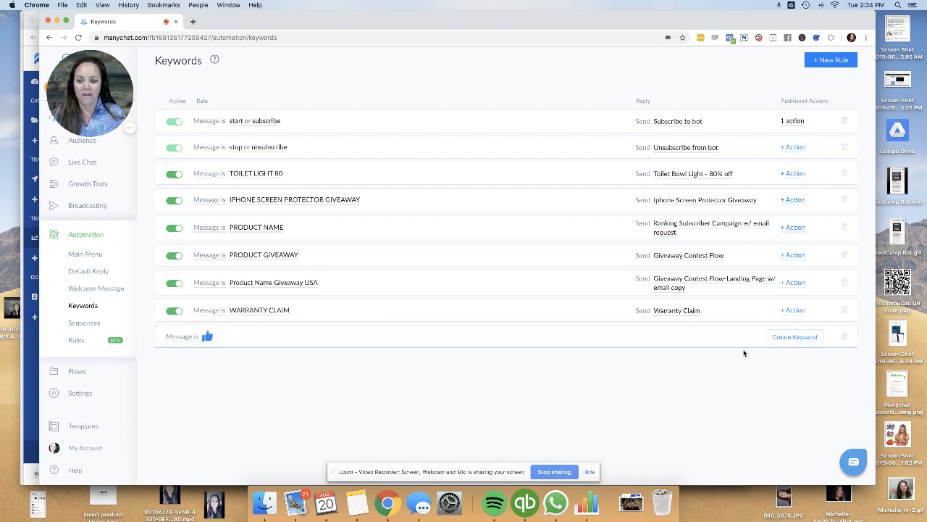
click(795, 337)
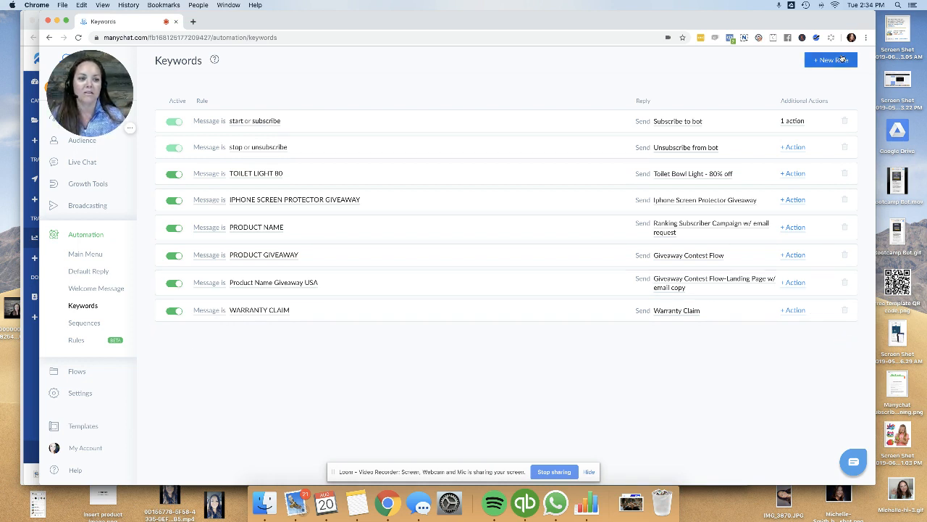
Create a keyword rule for messages that begin with "thank".
click(832, 60)
click(185, 339)
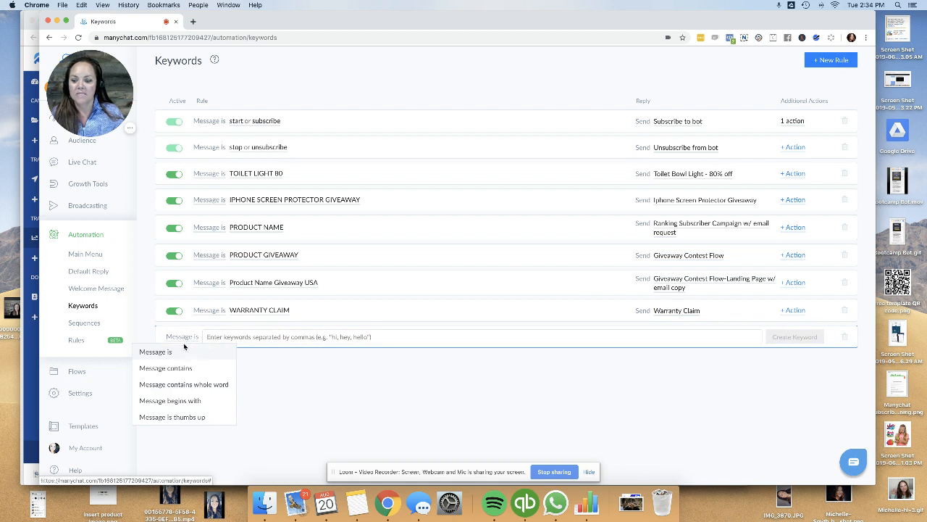
click(193, 403)
click(274, 338)
text(than)
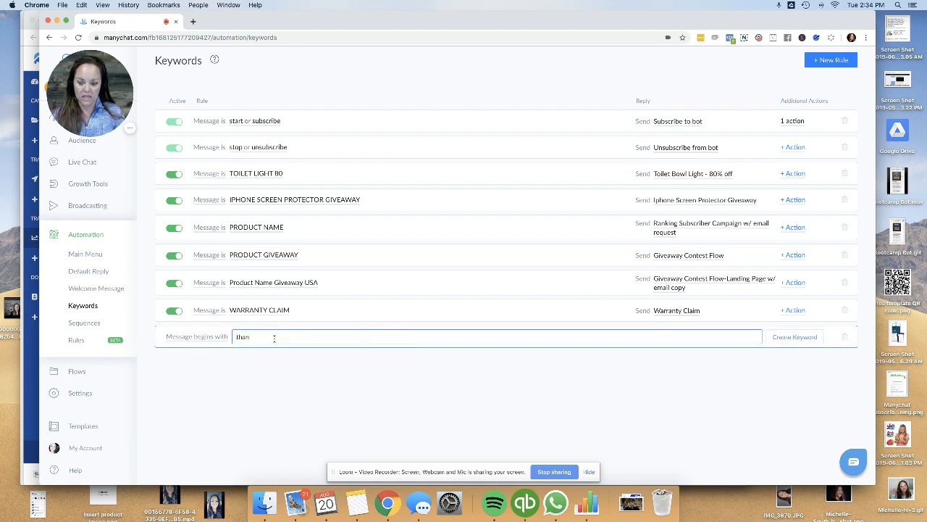
text(ks, thank)
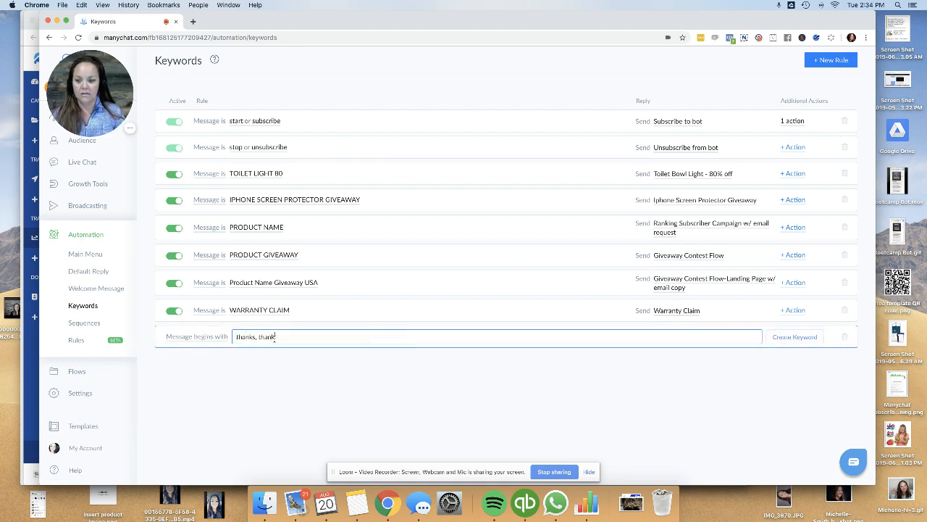
key(BackSpace)
key(BackSpace)
key(BackSpace)
key(BackSpace)
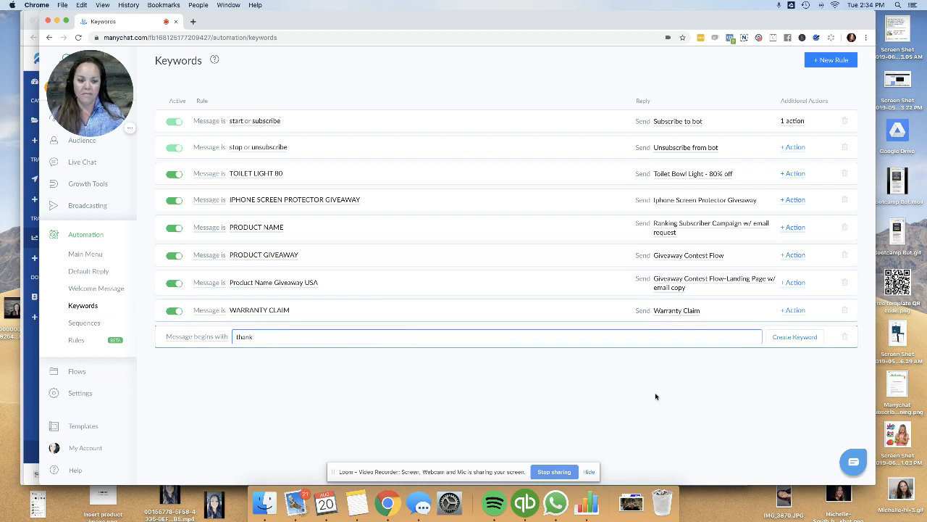
click(795, 336)
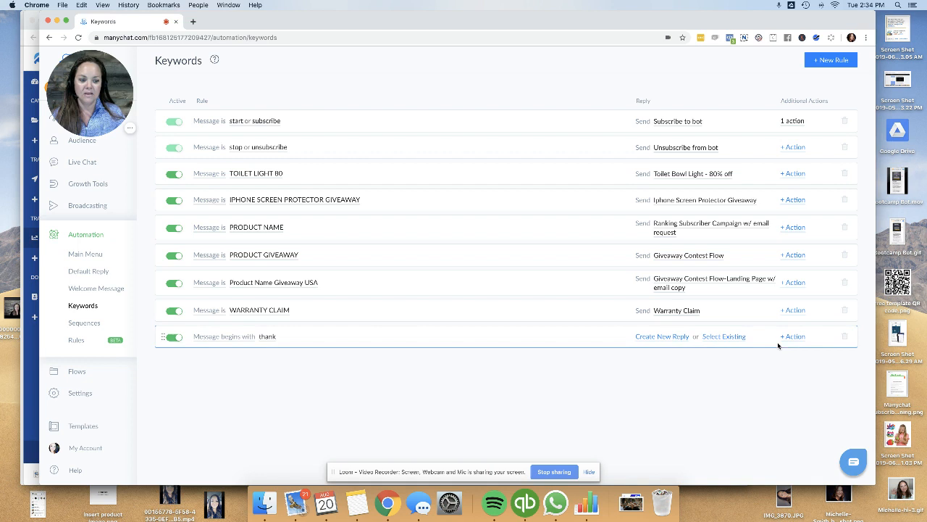
Create a new reply for the "thank" rule that sends only a smiling emoji as its message text.
click(671, 339)
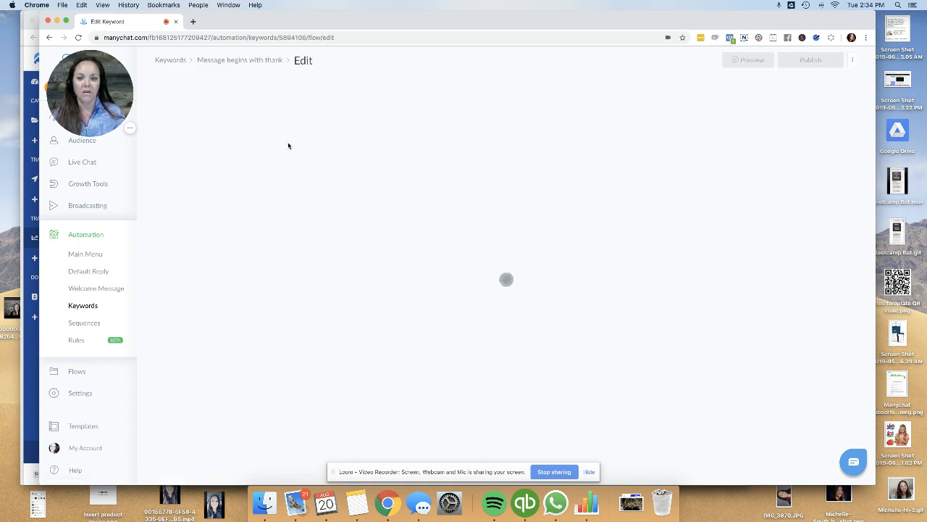
click(633, 265)
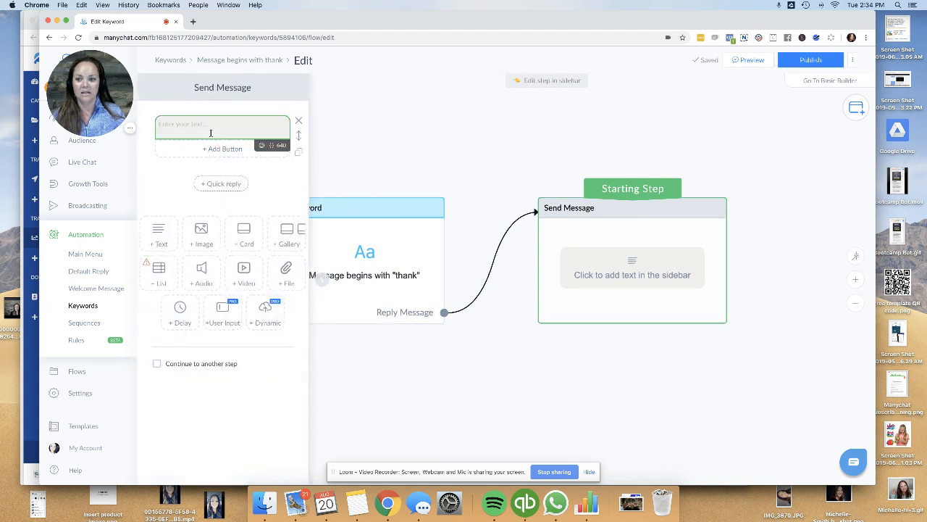
text(You)
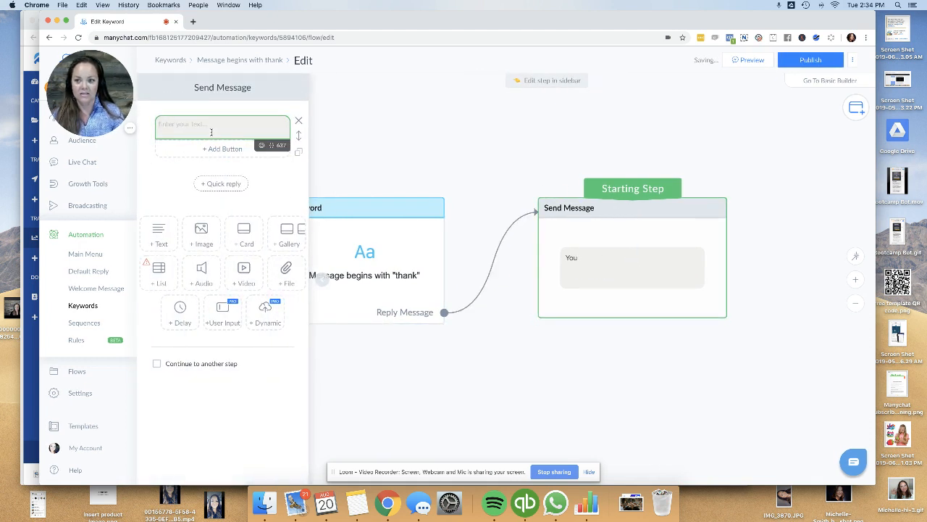
click(262, 145)
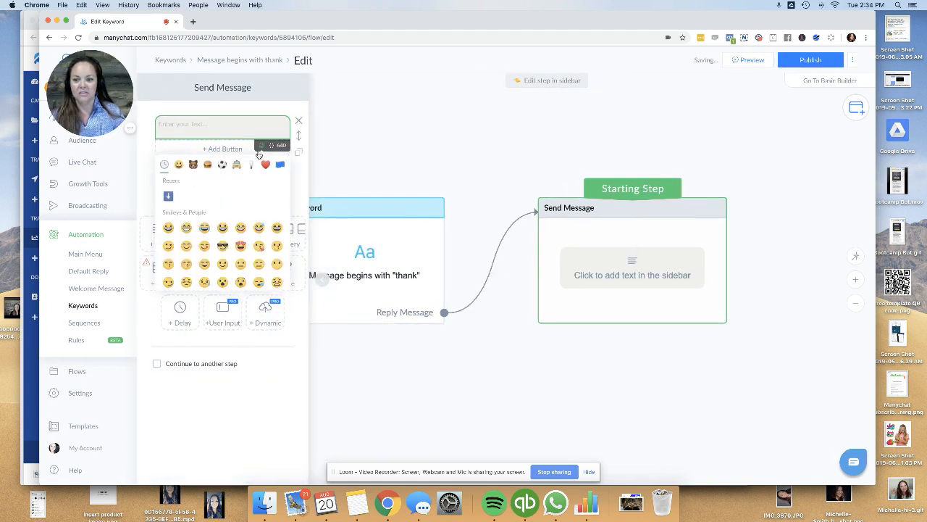
click(204, 265)
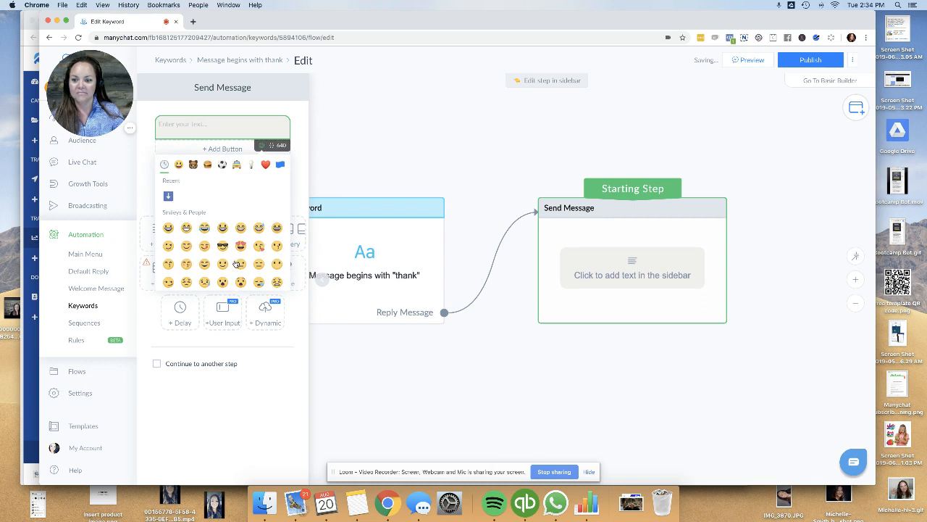
click(388, 165)
click(573, 275)
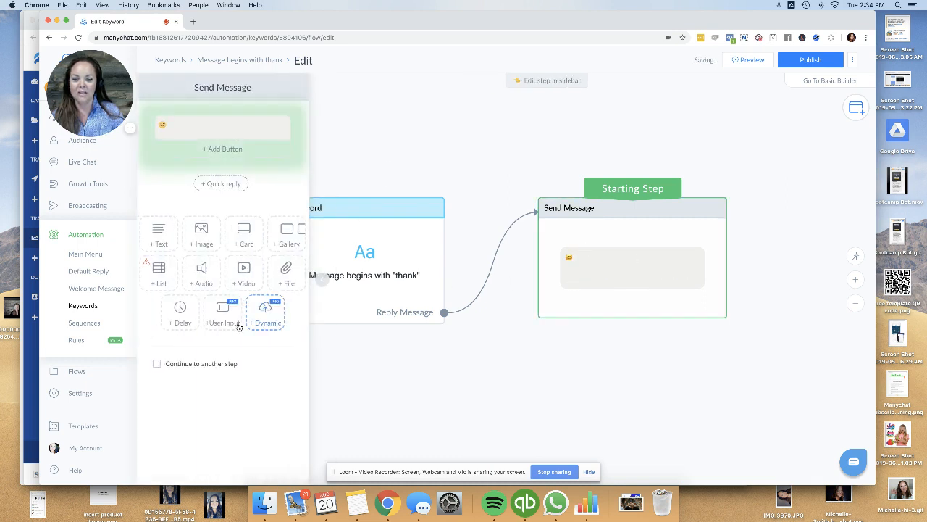
Link a Perform Actions step after the emoji message and browse the actions available for it.
click(207, 368)
click(258, 387)
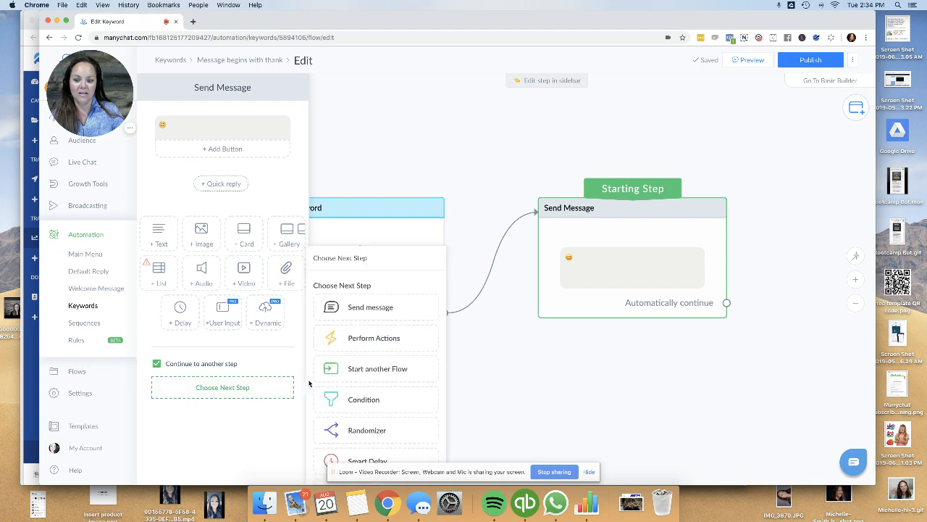
click(362, 339)
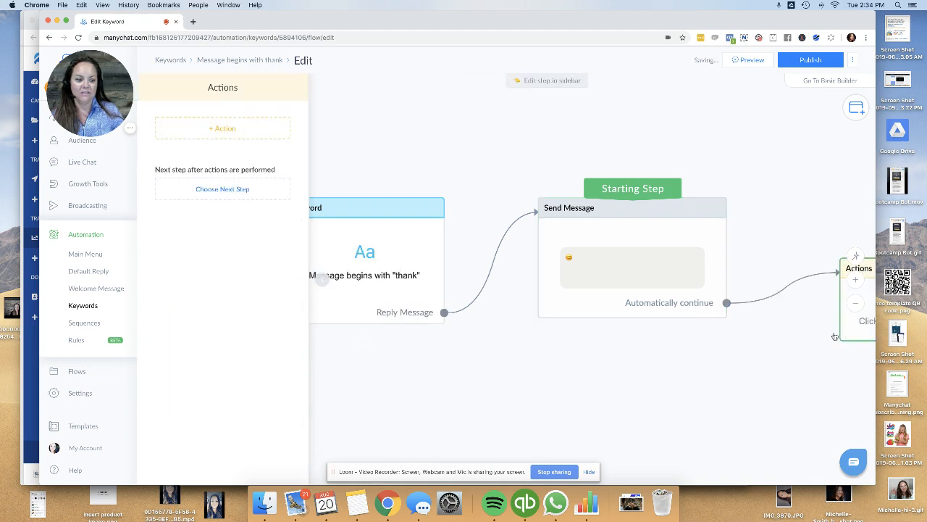
click(216, 128)
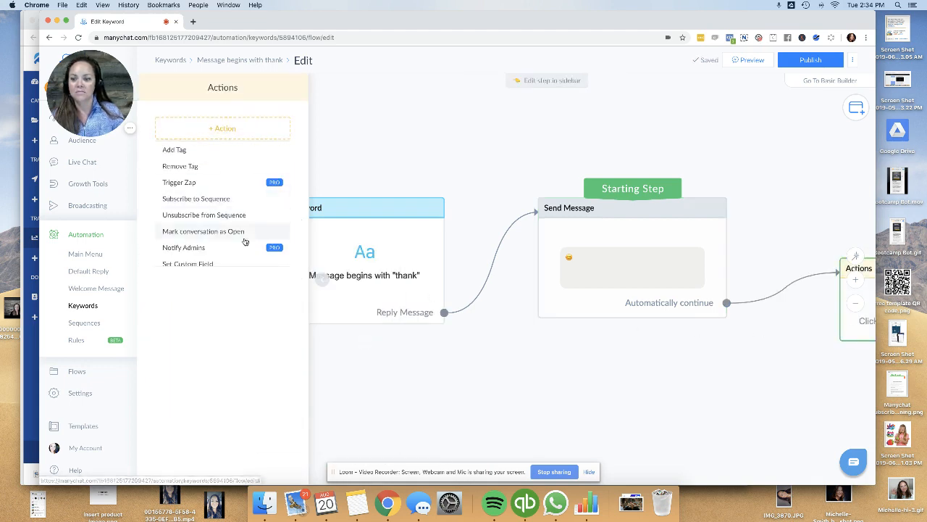
scroll(226, 243, down, 5)
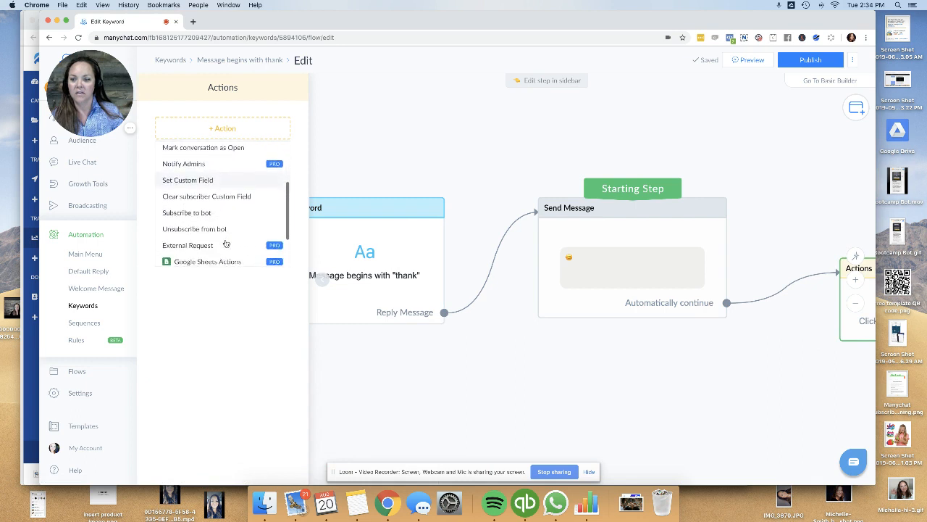
scroll(226, 243, down, 2)
scroll(226, 244, up, 2)
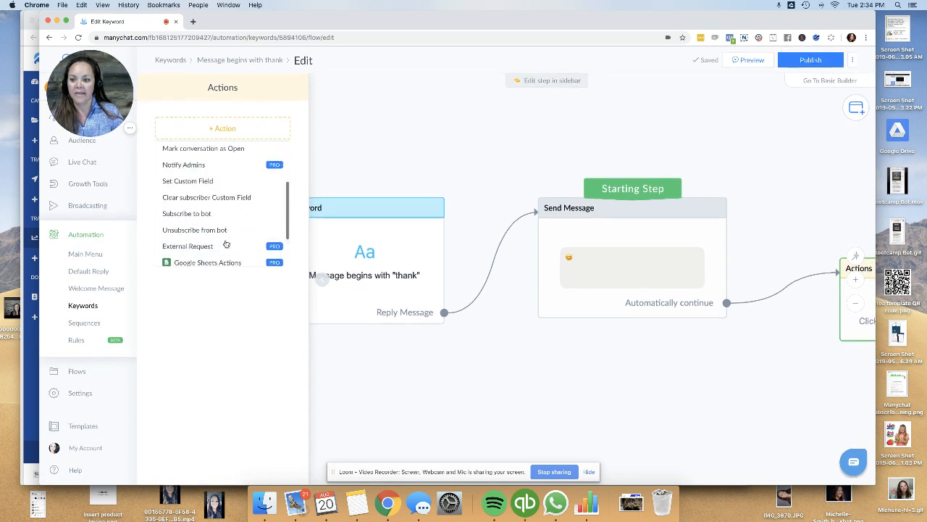
scroll(224, 242, up, 2)
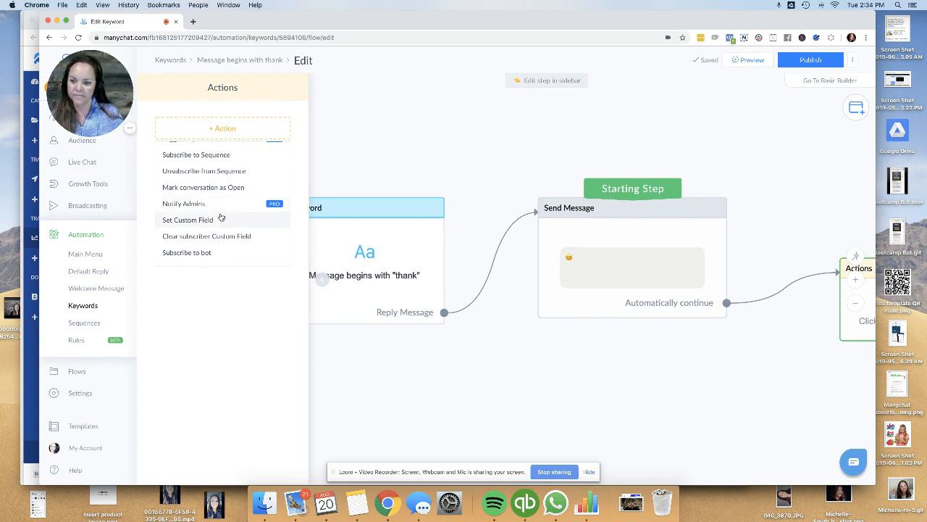
scroll(221, 217, up, 3)
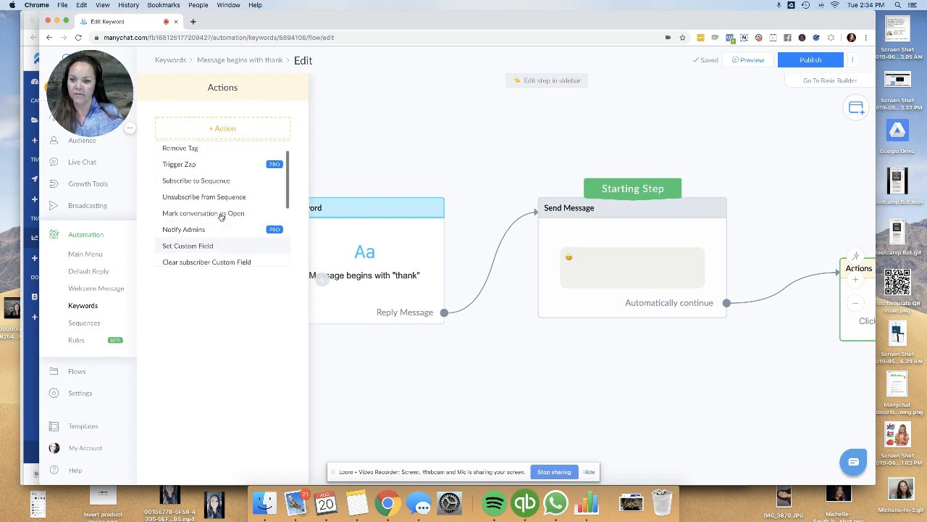
click(438, 163)
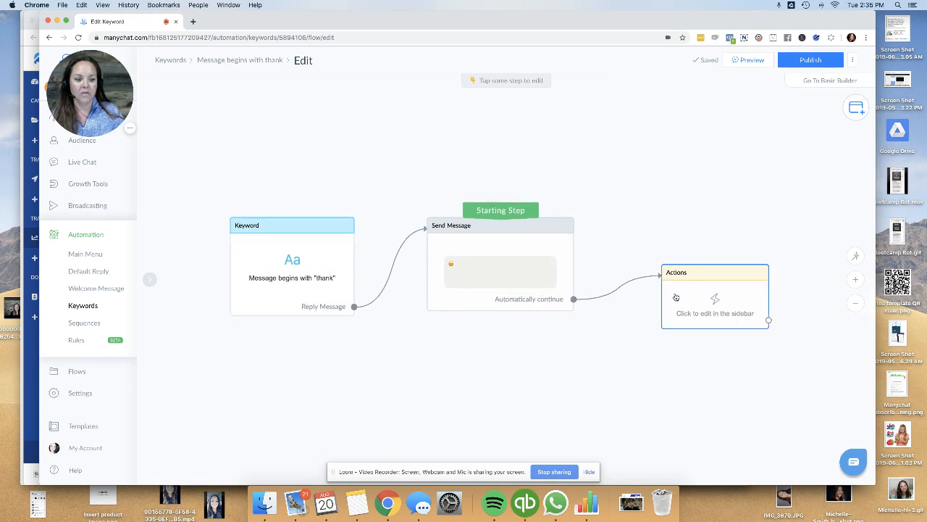
Delete the Actions step and turn off continuing to another step for the emoji message.
click(688, 257)
click(471, 261)
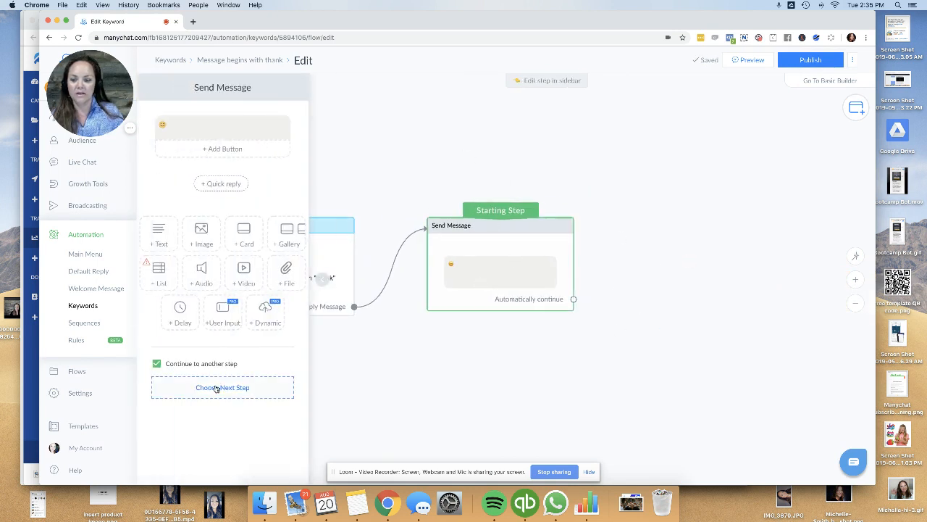
click(156, 365)
Publish the emoji reply and view the match-type options of the "thank" rule in the keyword list.
click(806, 59)
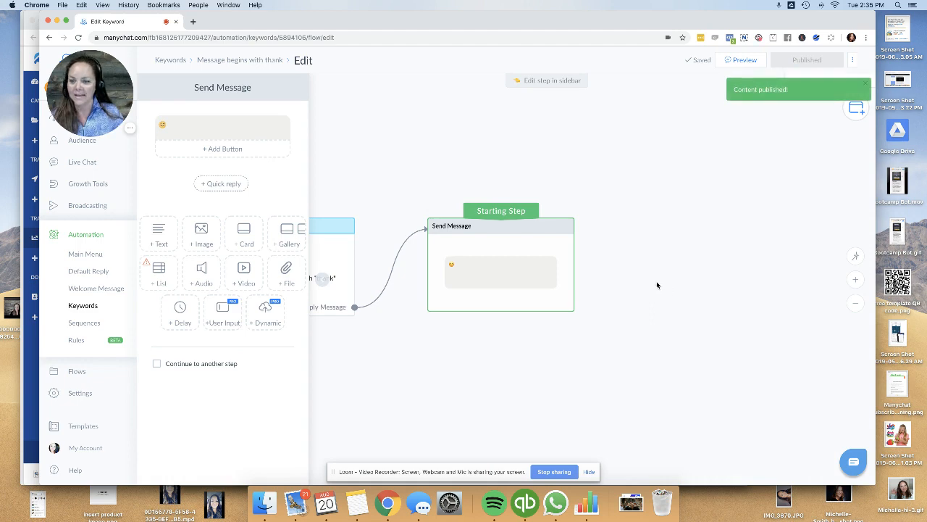
click(320, 284)
click(82, 307)
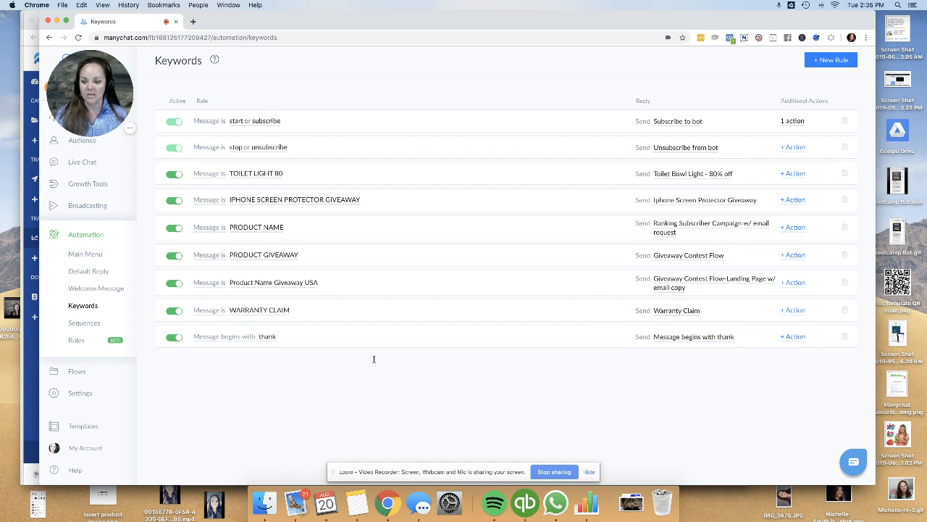
click(217, 337)
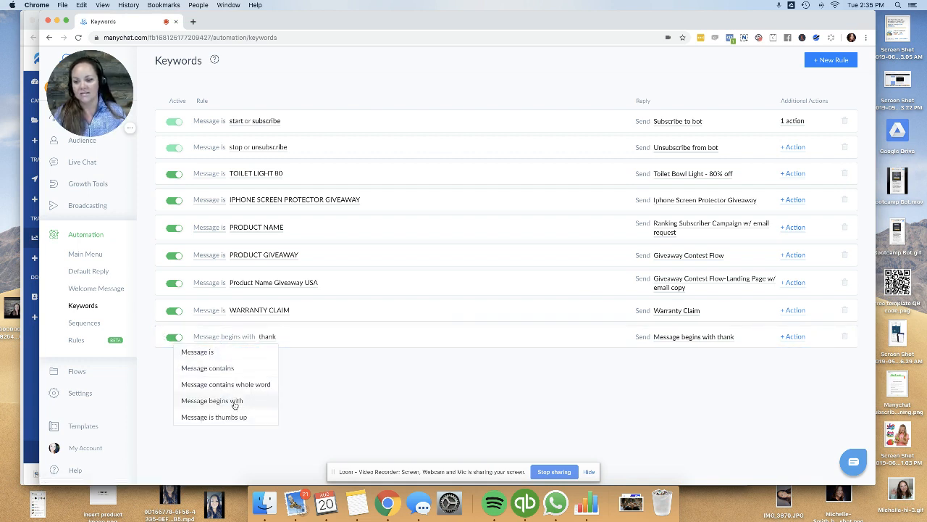
click(311, 423)
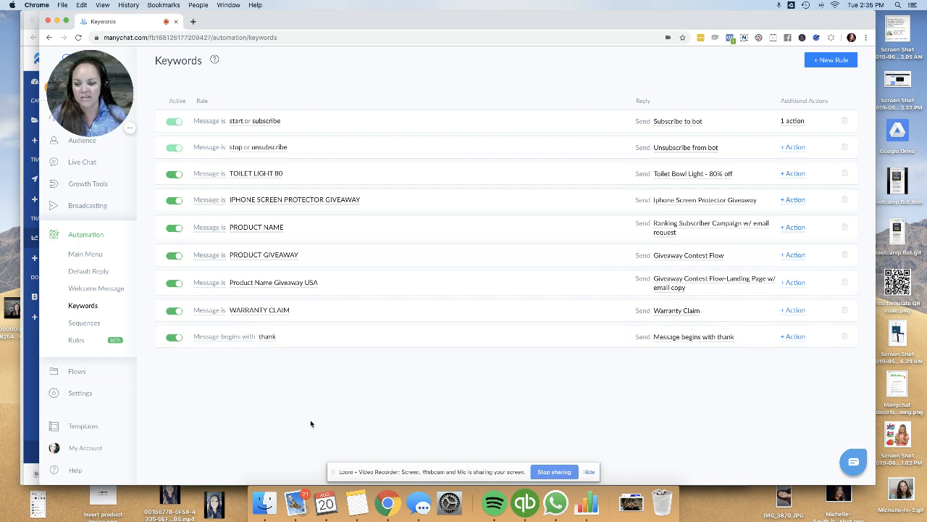